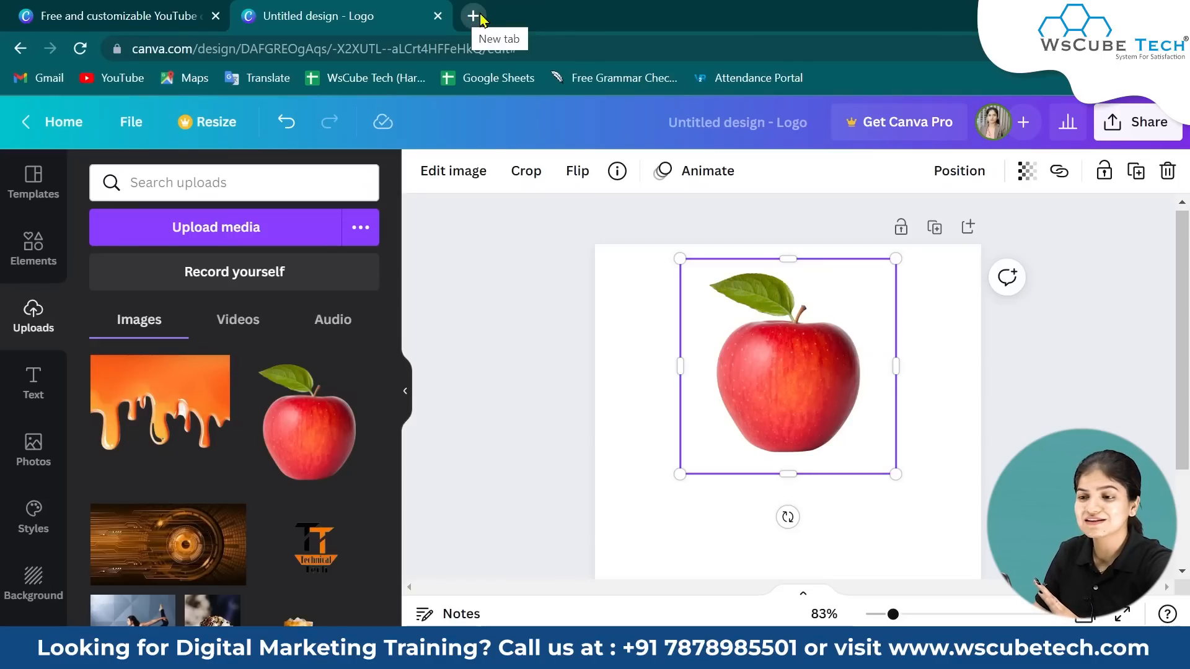
Search the web for "bg remove" in a new tab and open the remove.bg website
left_click(481, 19)
type("bg")
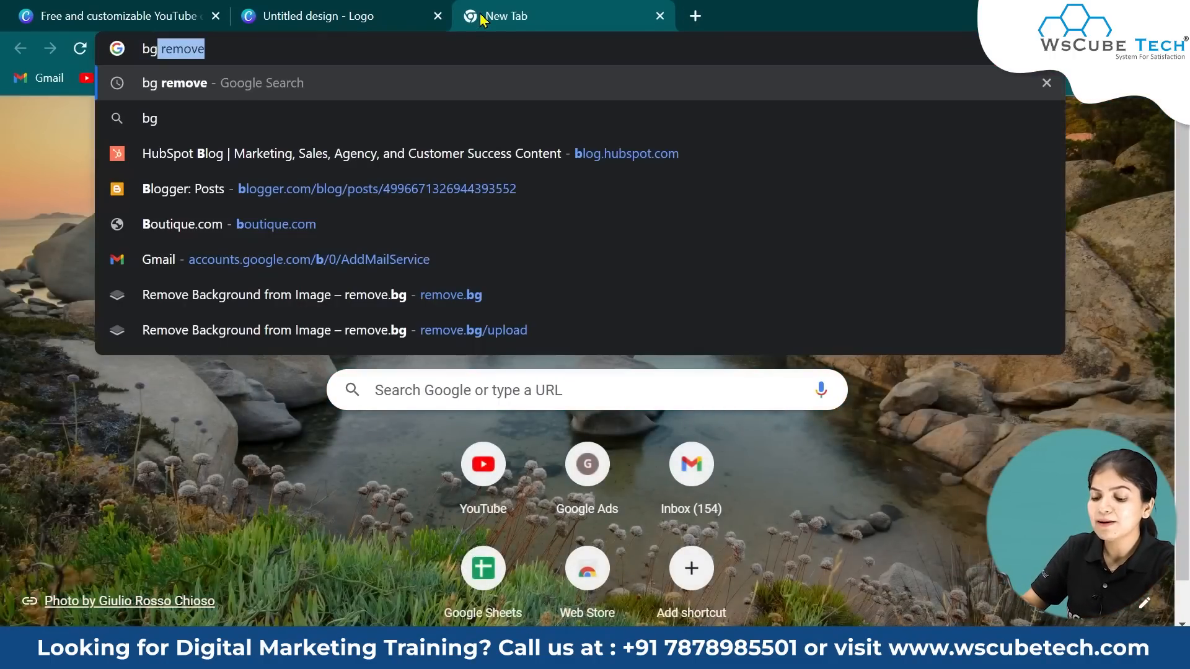
type(" re")
key("Return")
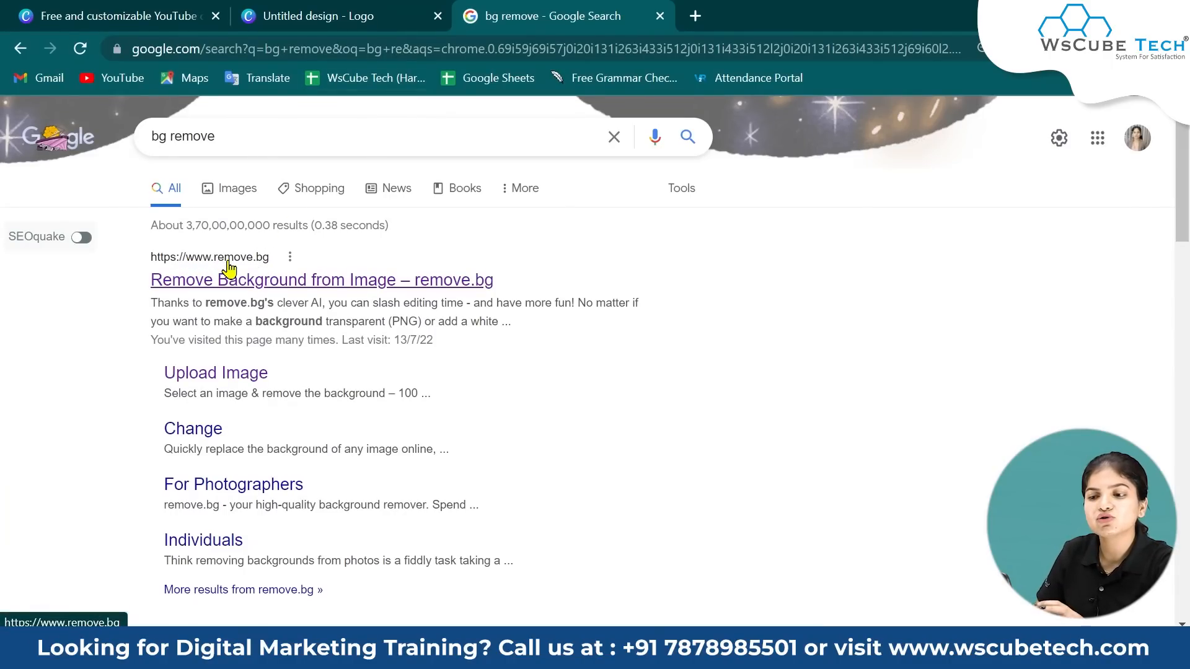
left_click(234, 285)
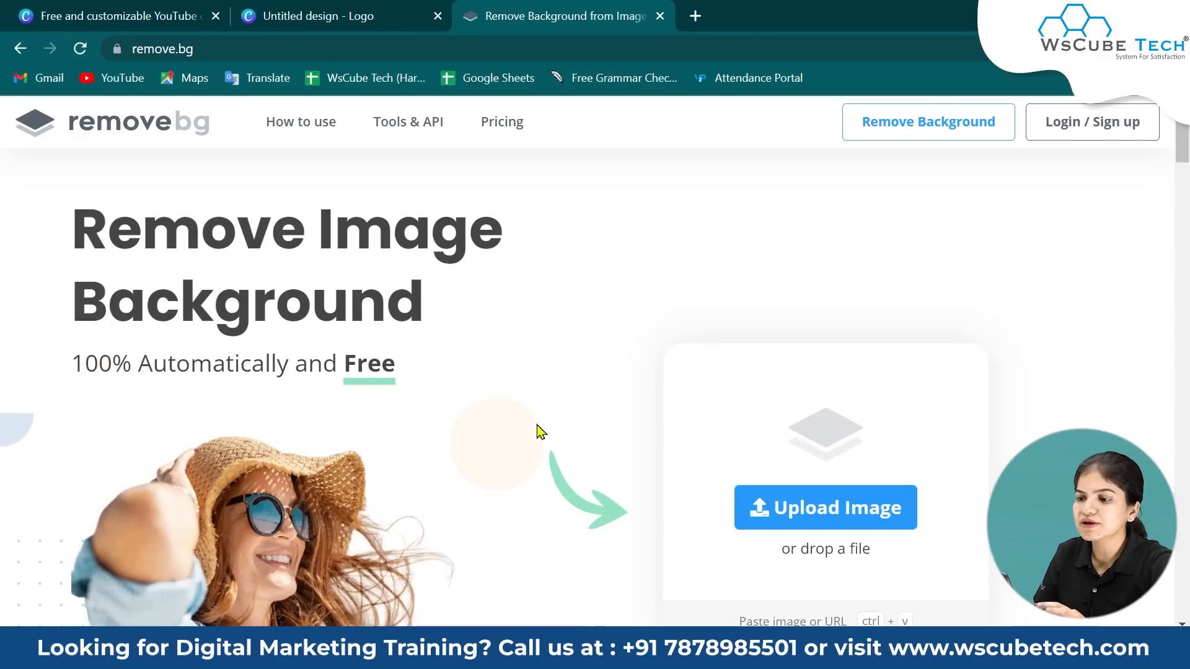
Upload the apple image for background removal and compare the original with the background-free version
left_click(768, 514)
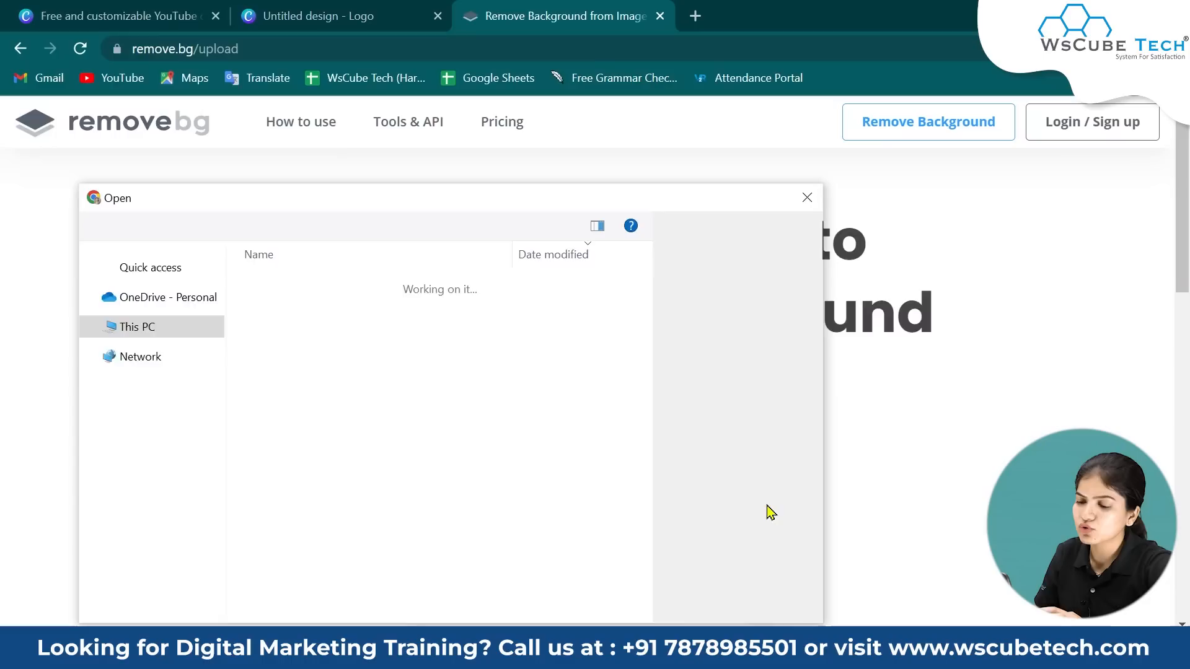
left_click(310, 346)
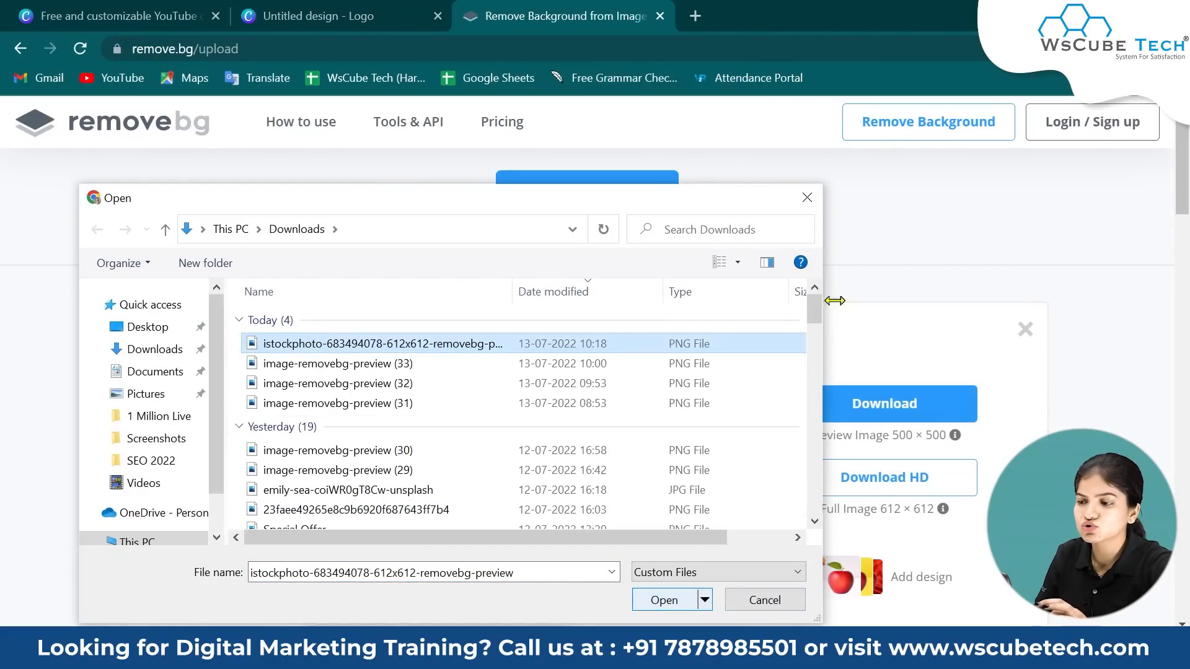
left_click(807, 199)
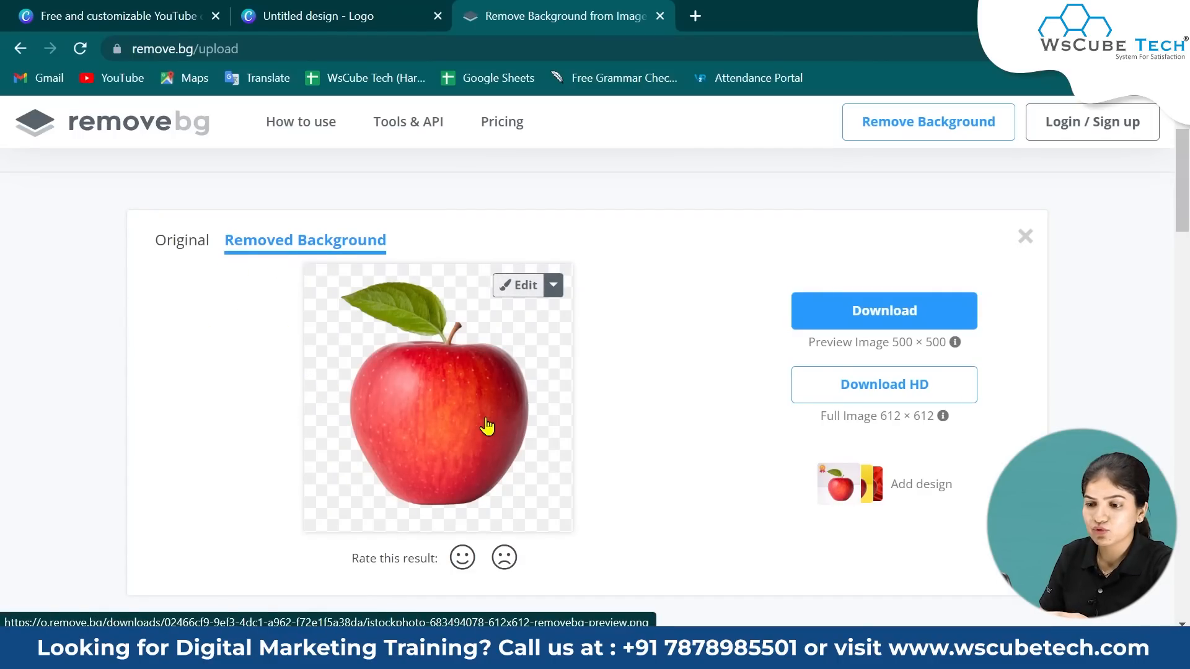
left_click(205, 255)
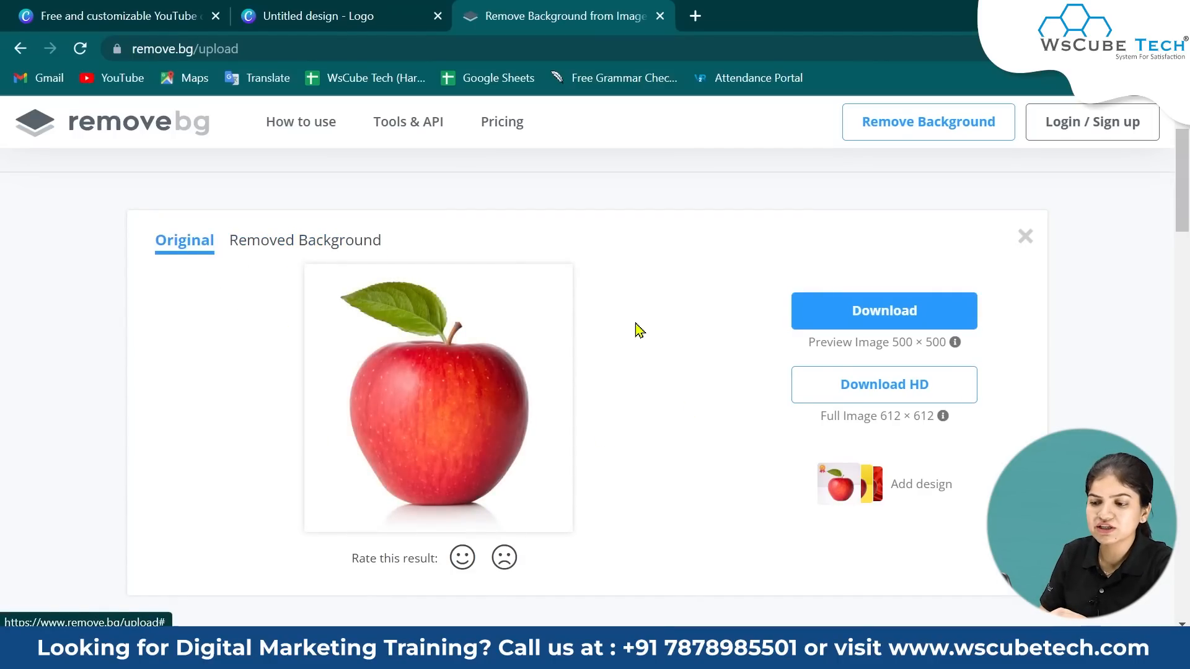
left_click(287, 248)
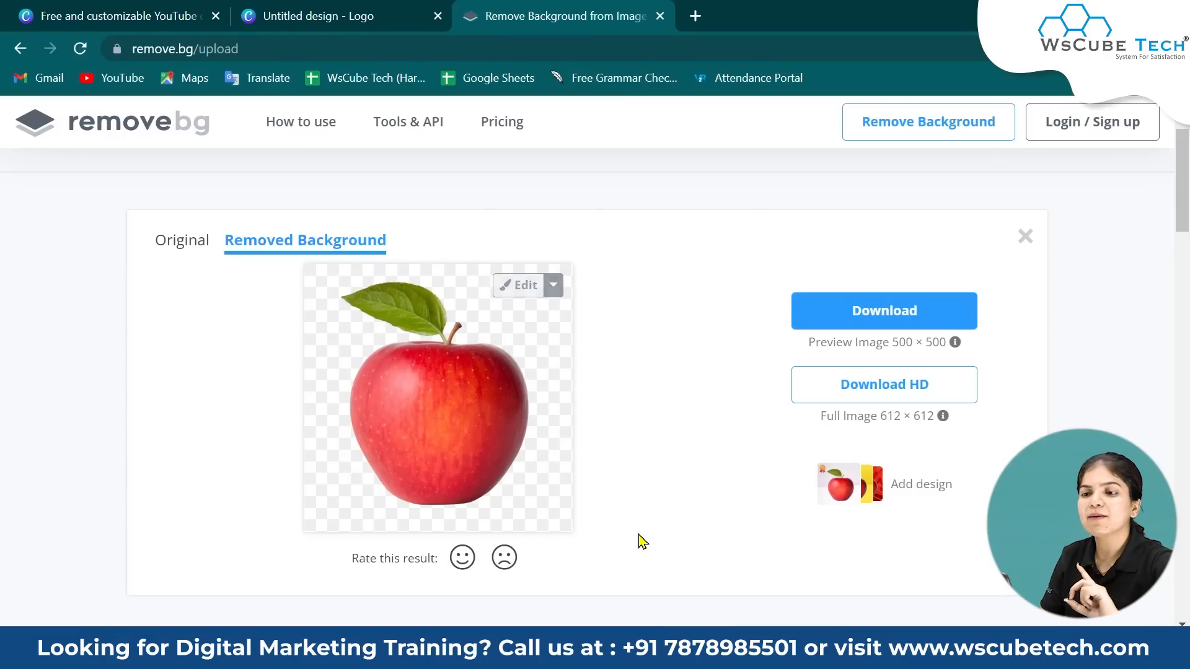
Switch back to the Canva logo design, enlarge the apple image and reposition it near the page's upper edge
left_click(261, 9)
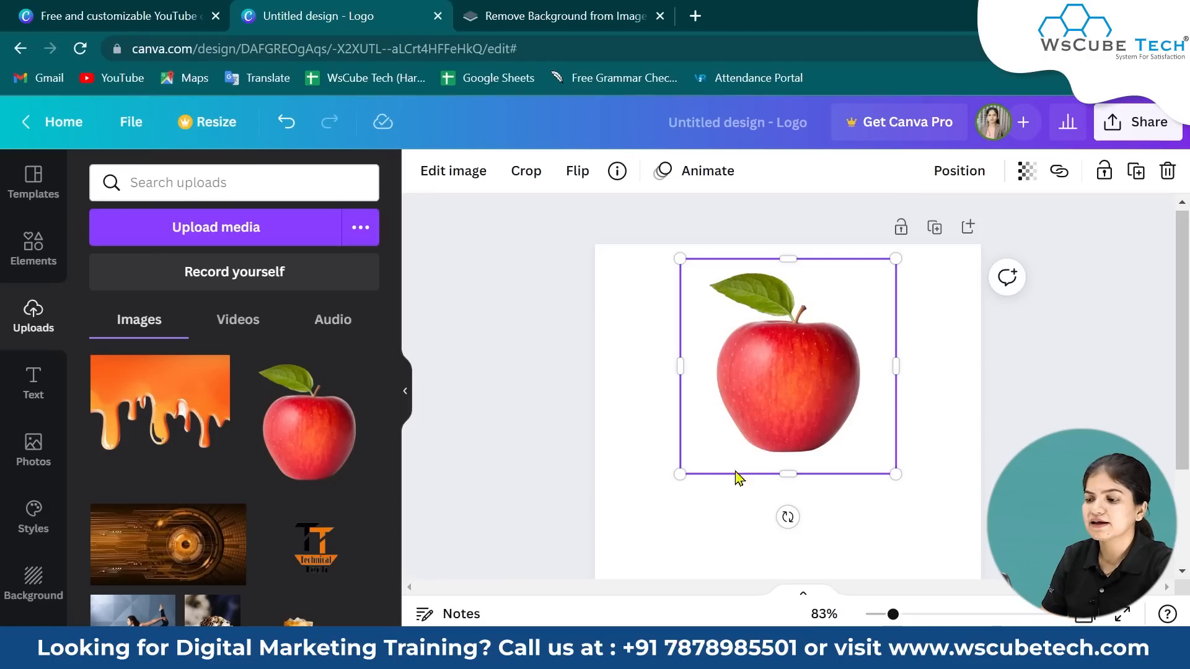
left_click_drag(680, 475, 650, 504)
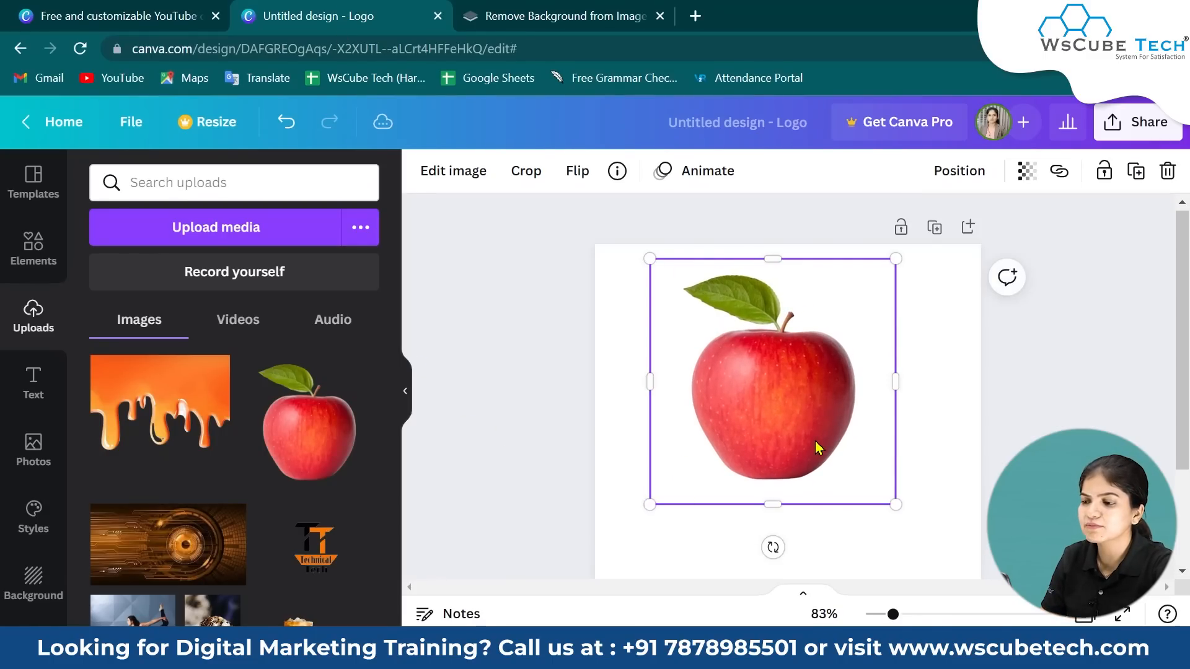
left_click_drag(816, 443, 820, 436)
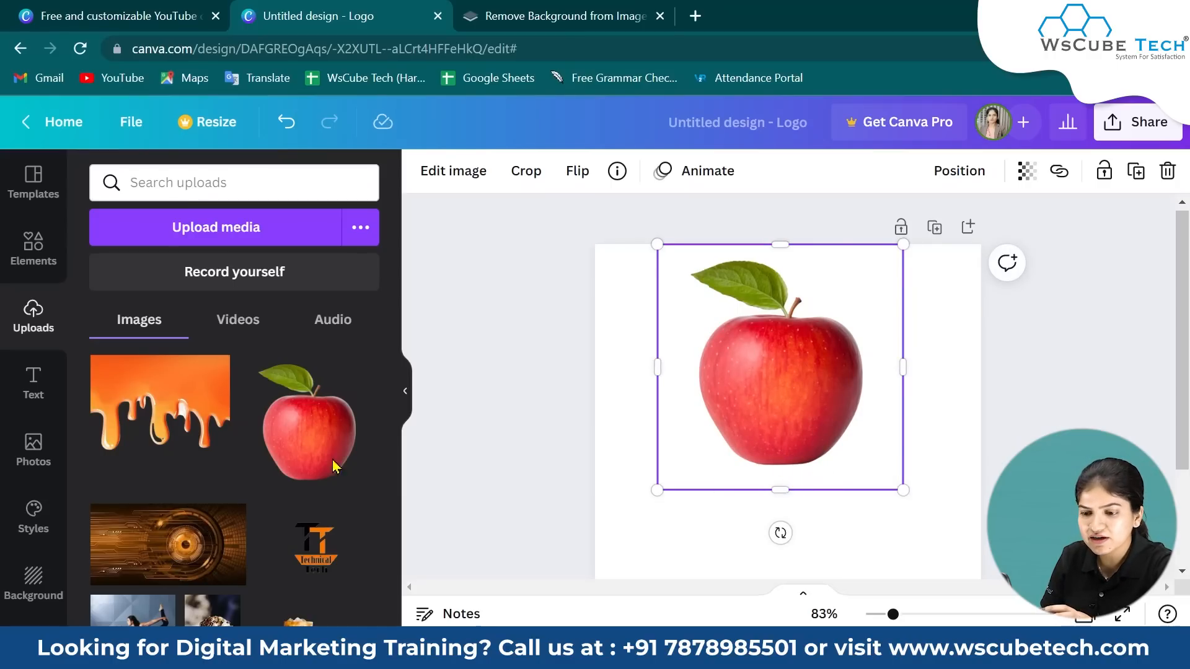
Try the orange dripping image at a small size beneath the apple and delete it from the page
left_click_drag(160, 403, 787, 401)
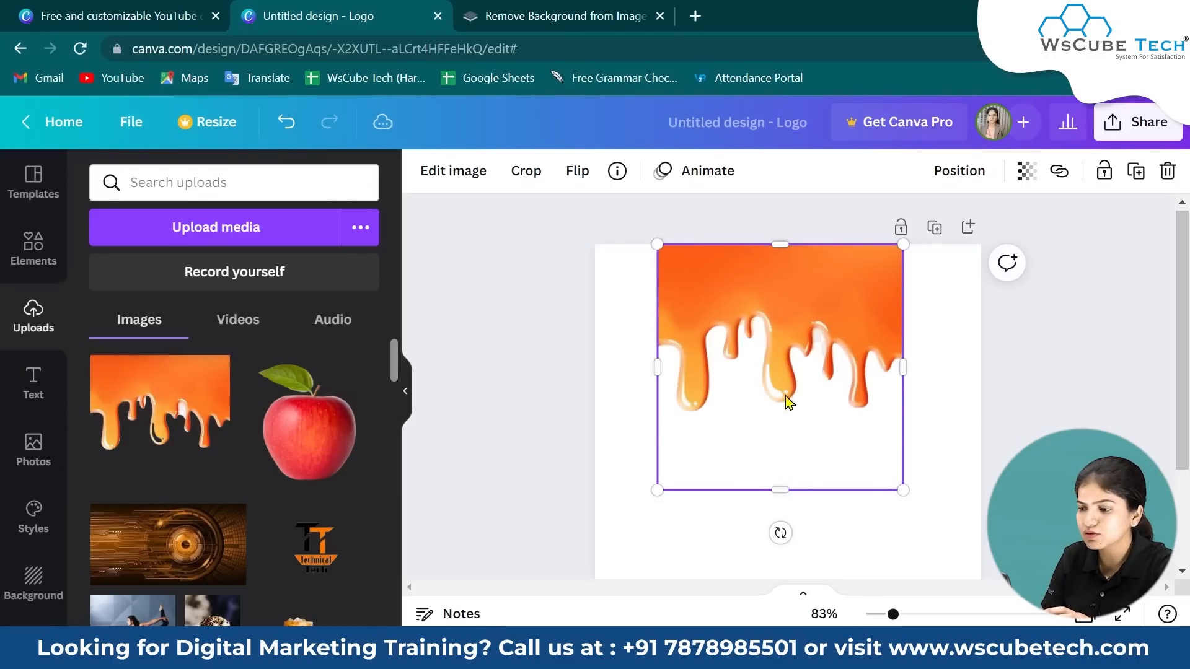
left_click_drag(800, 312, 767, 412)
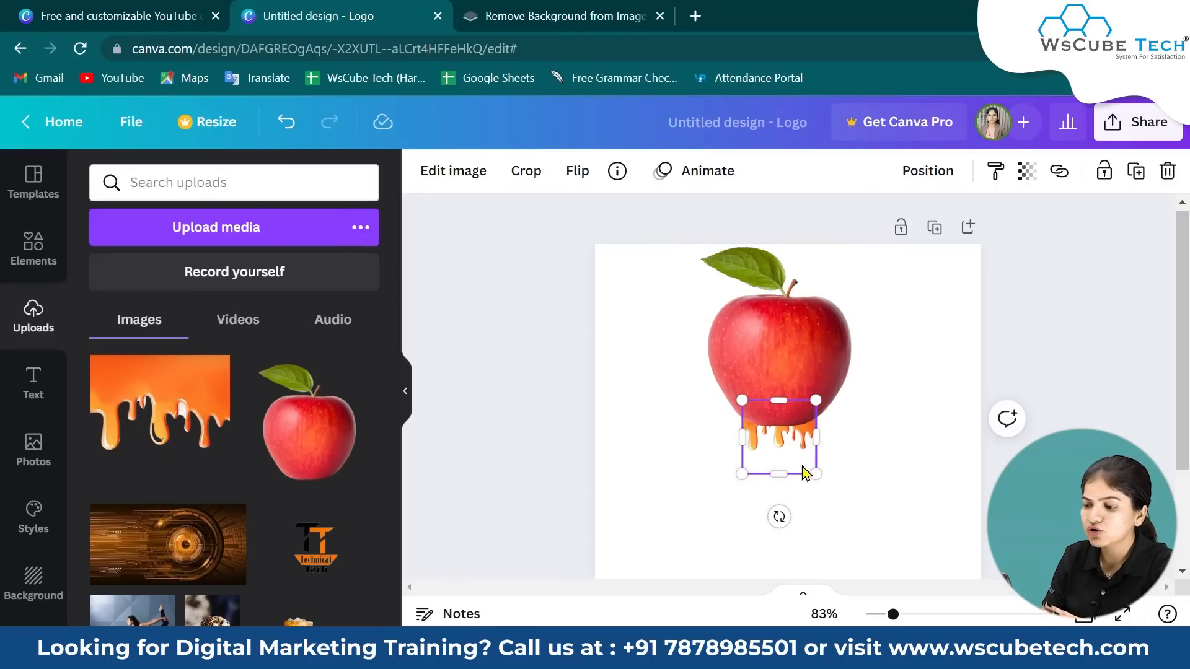
left_click_drag(805, 473, 813, 509)
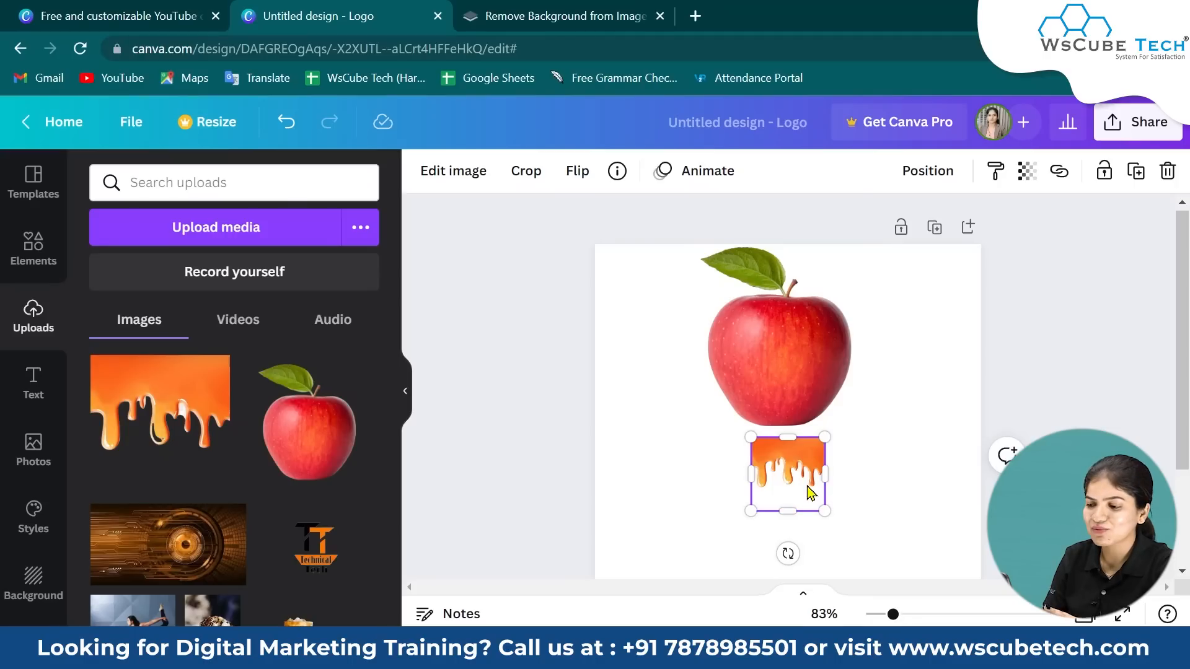
key("Delete")
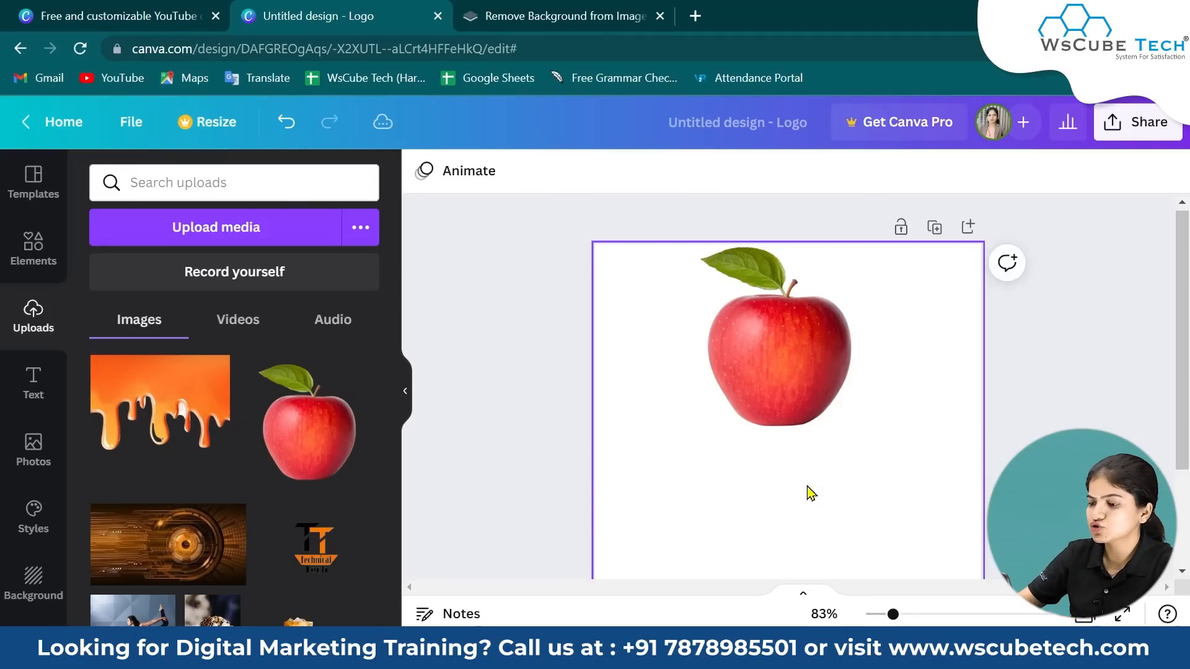
Find the Unsplash website from a new tab and search its photos for "drip"
left_click(517, 15)
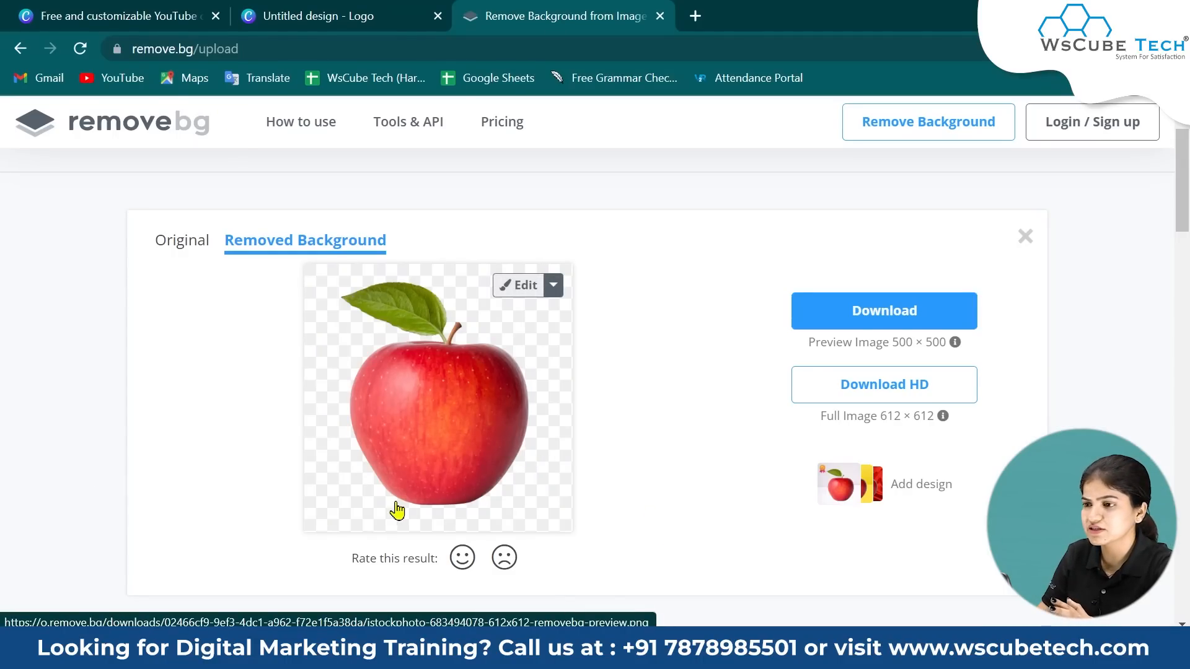
left_click(695, 13)
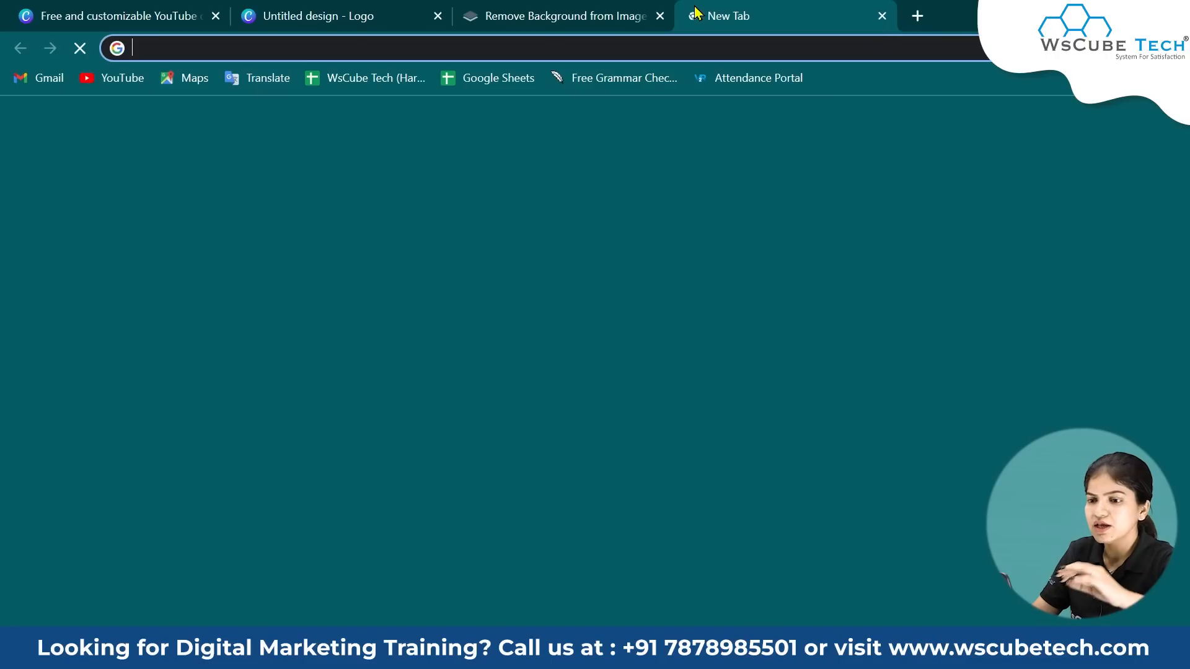
type("unsplash")
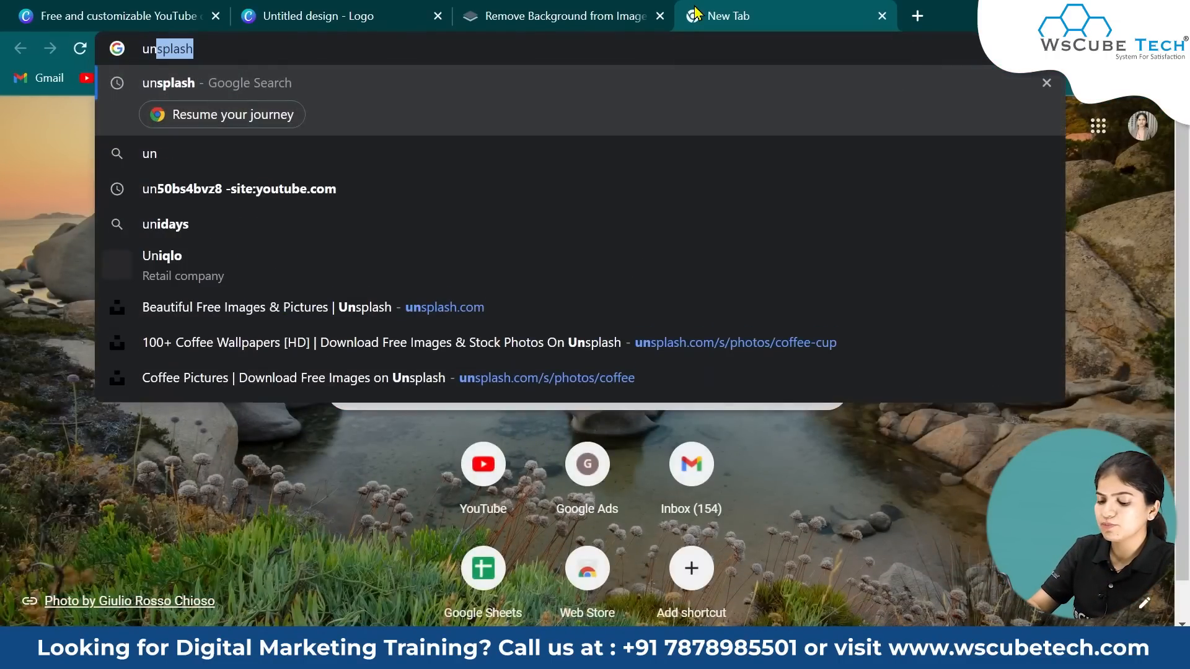
key("Return")
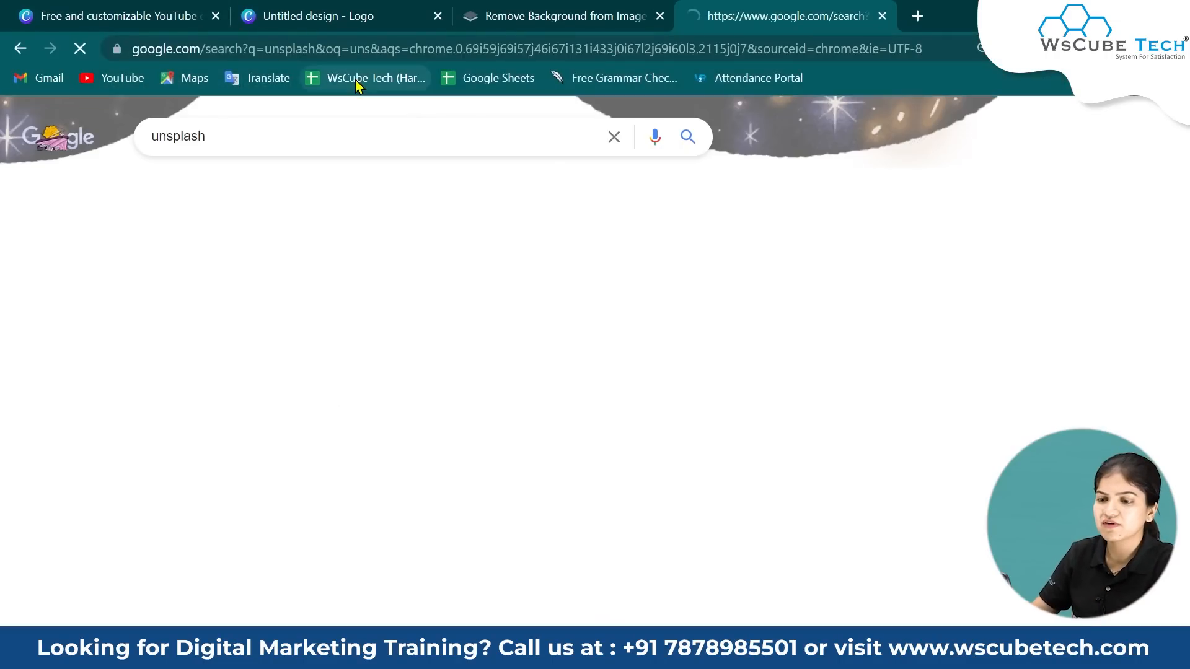
left_click(236, 293)
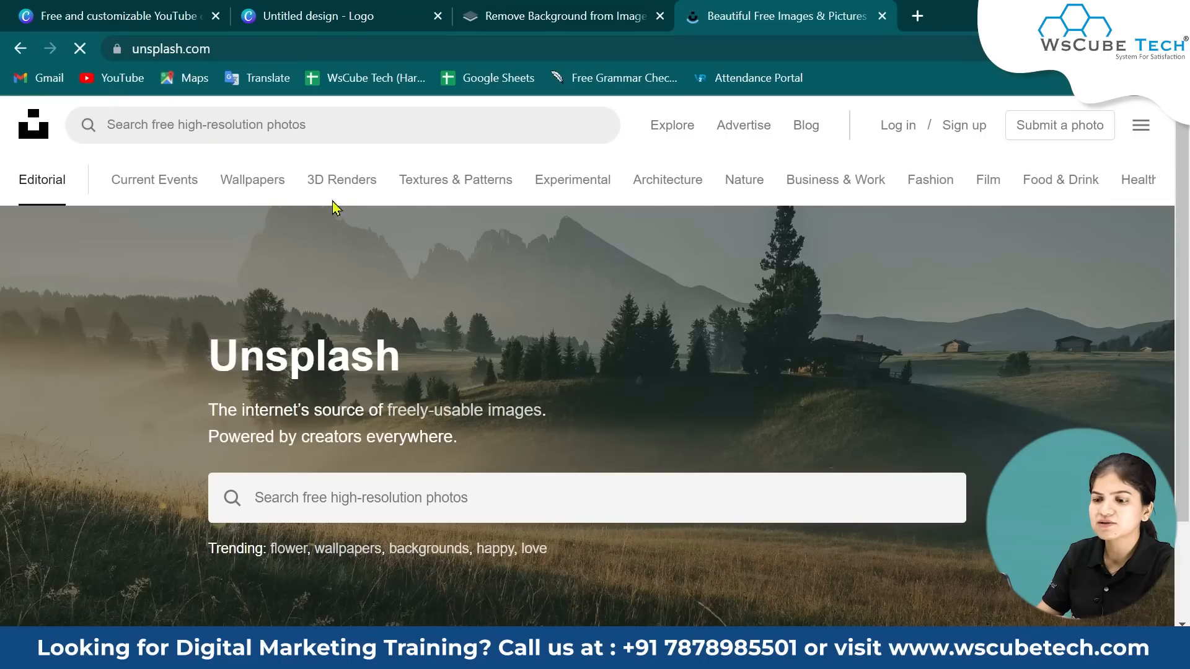
left_click(455, 494)
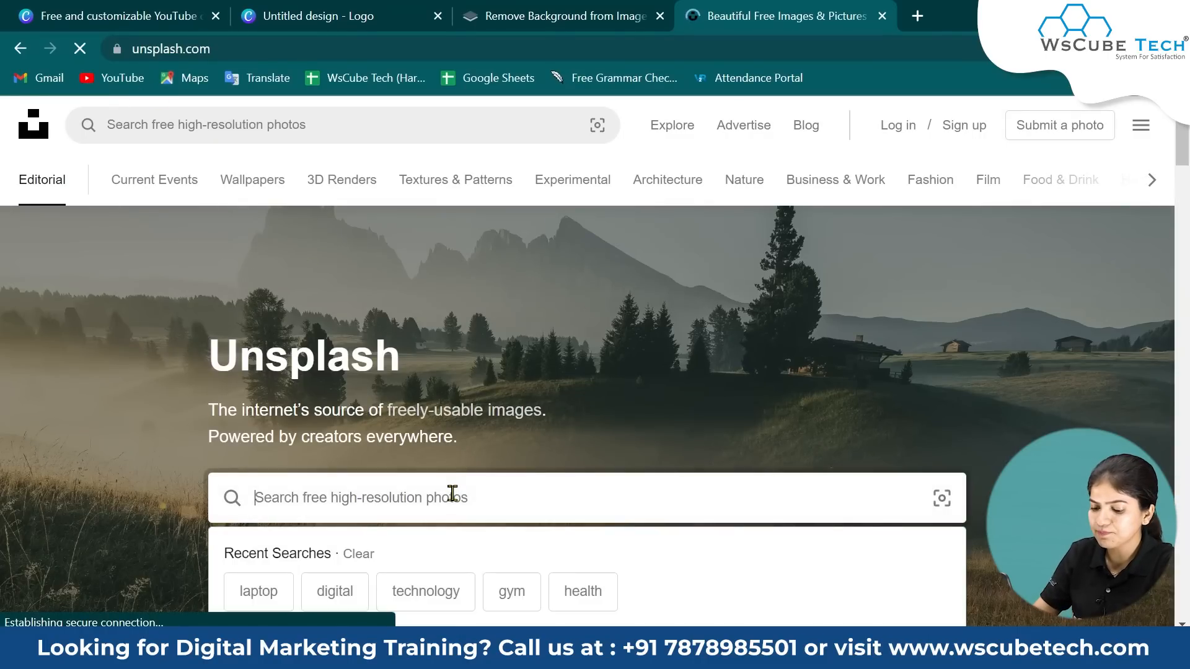
type("drip")
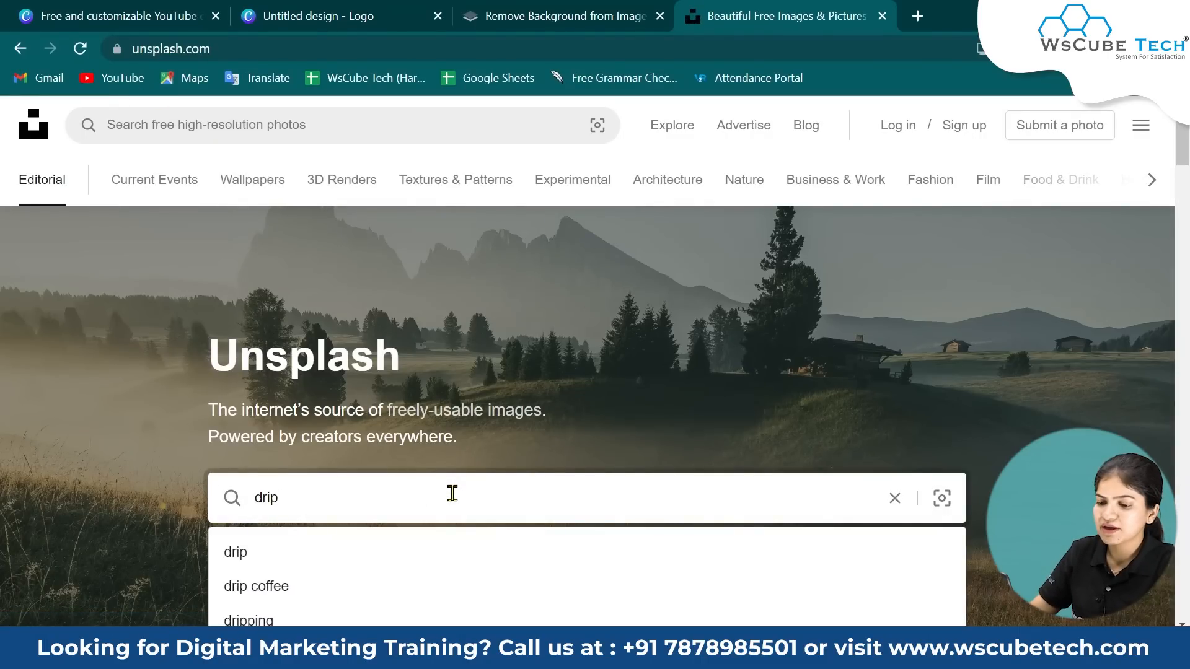
left_click(349, 558)
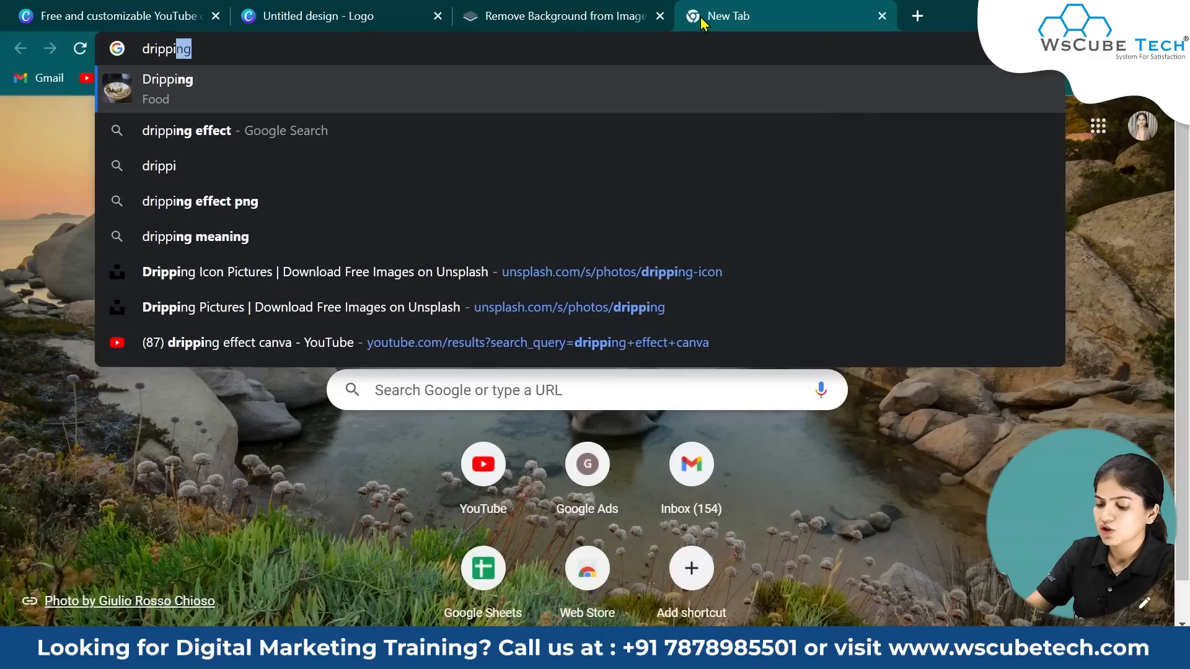
Search Google Images for "dripping effect free" and save the black paint-drip picture on a white background
type("ing")
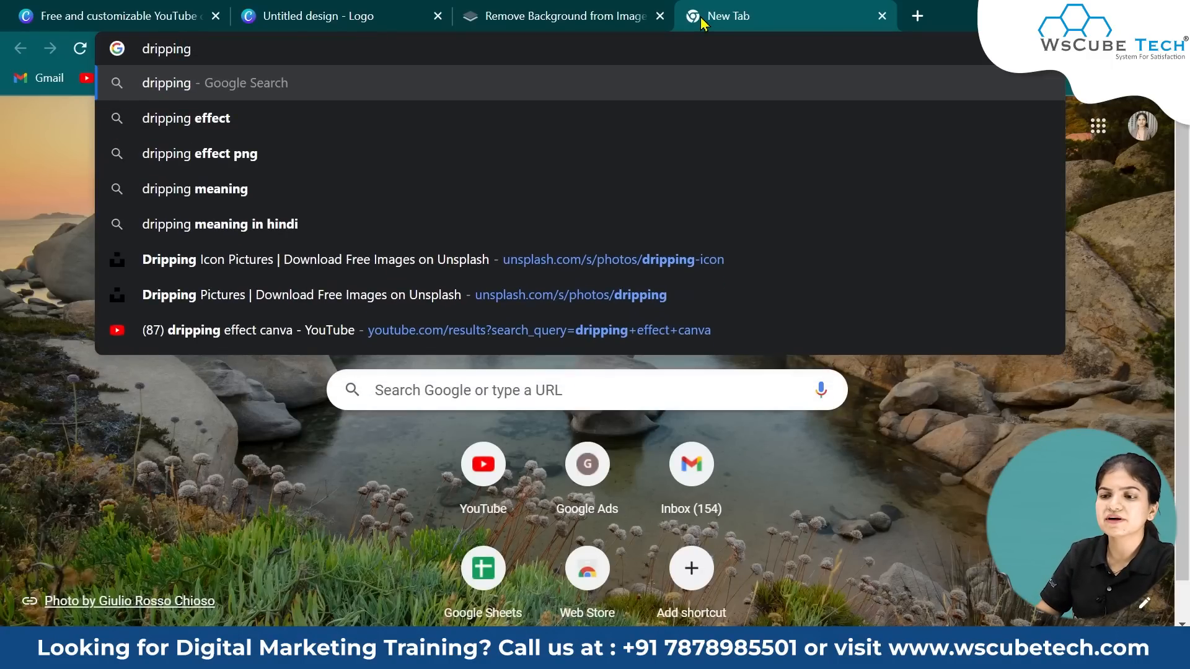
type(" effect")
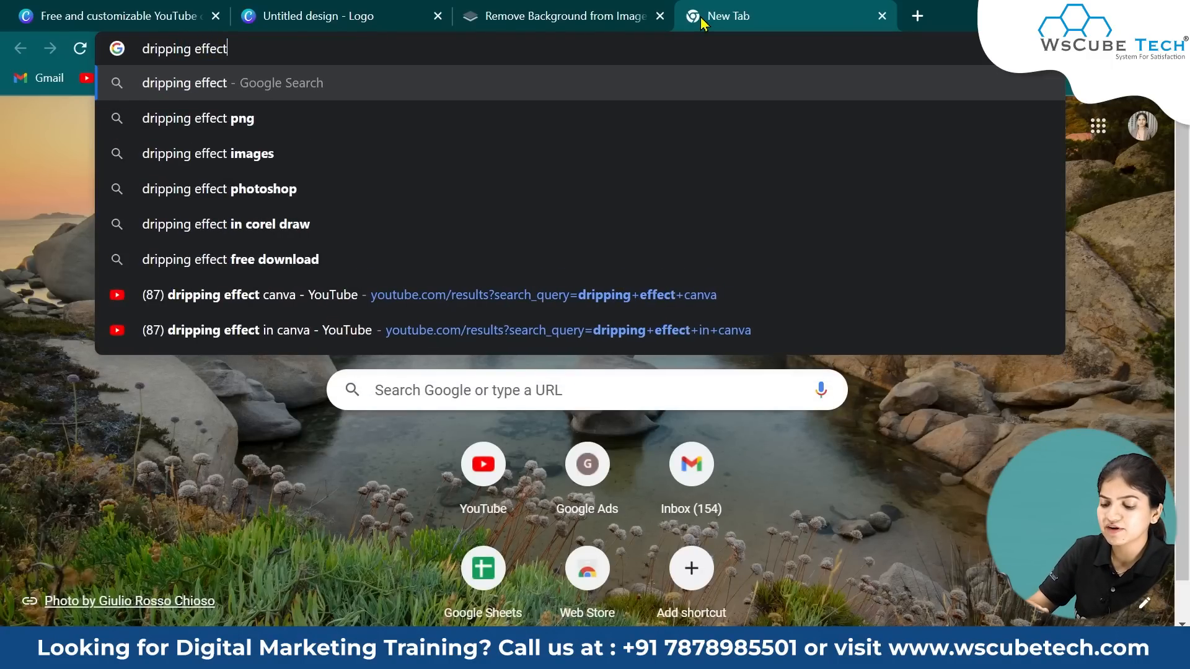
type(" free")
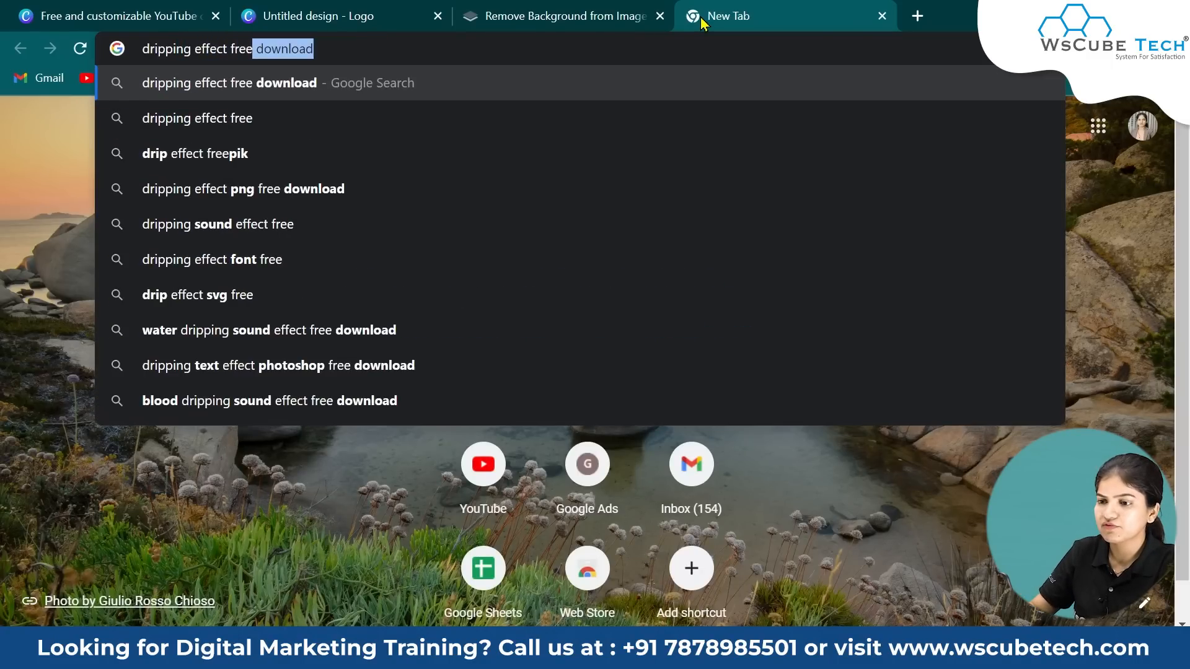
key("Return")
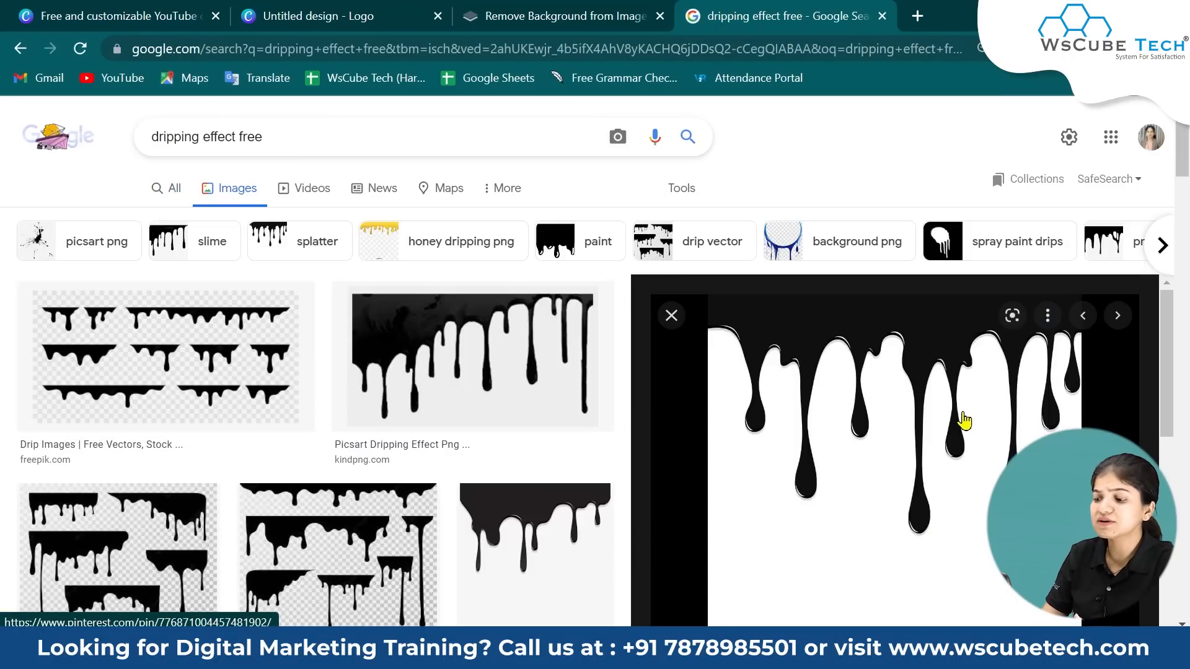
right_click(995, 440)
left_click(1032, 342)
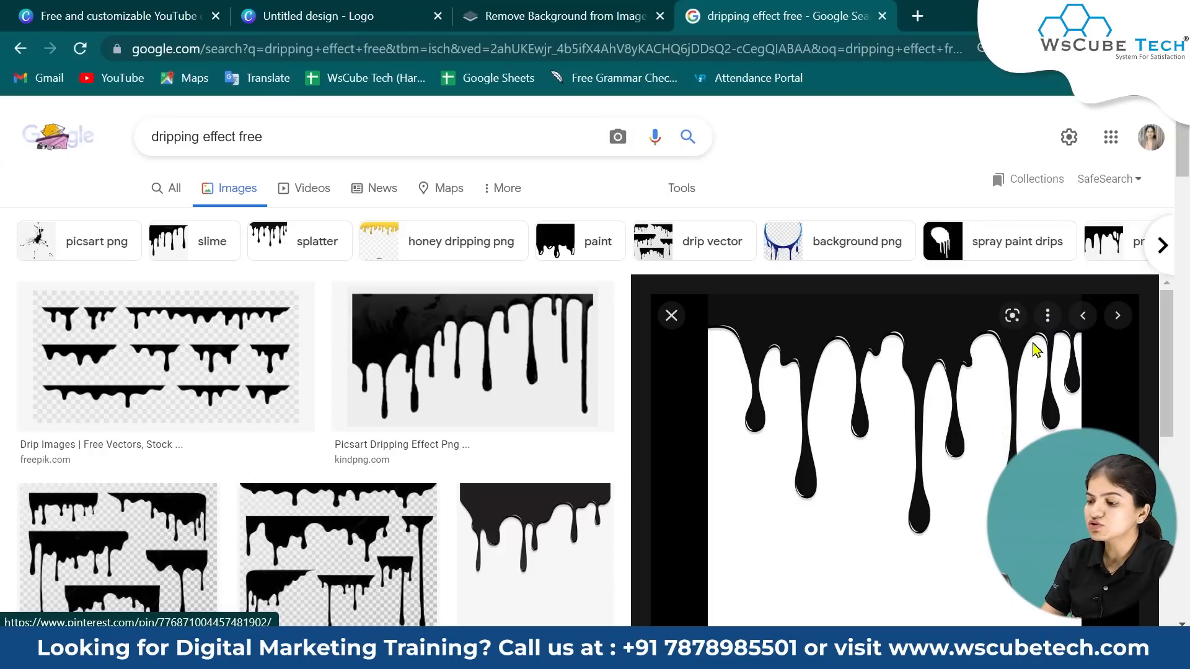
Upload the black drip picture to remove.bg and compare its original with the background-free version
left_click(506, 21)
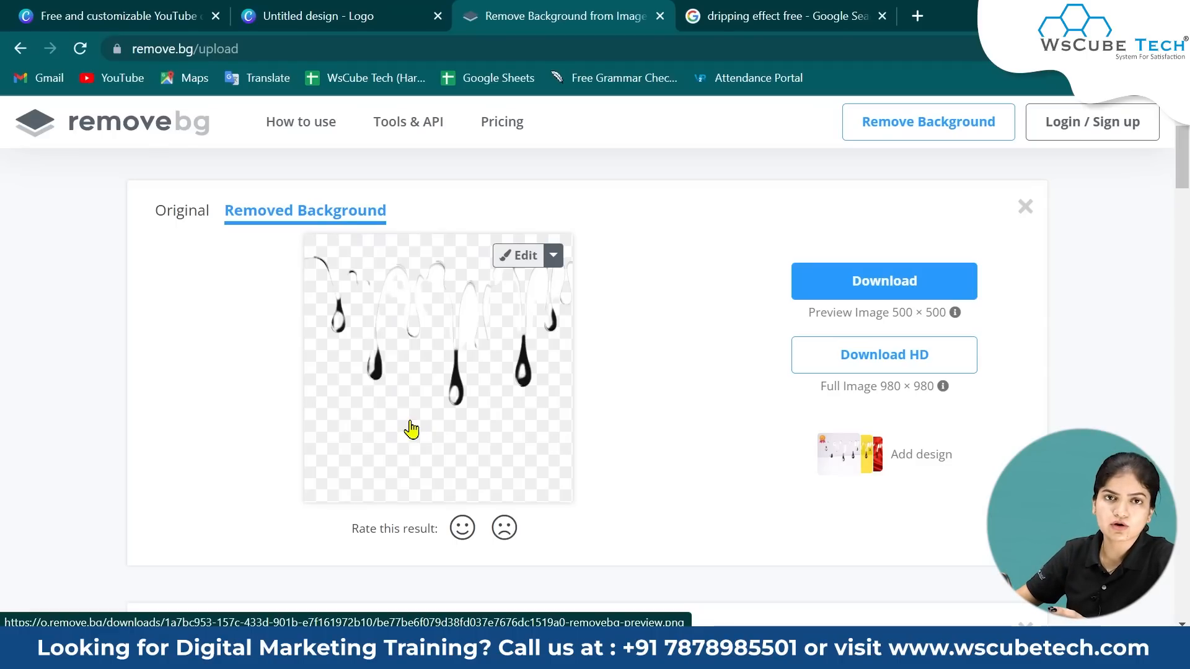
left_click(167, 212)
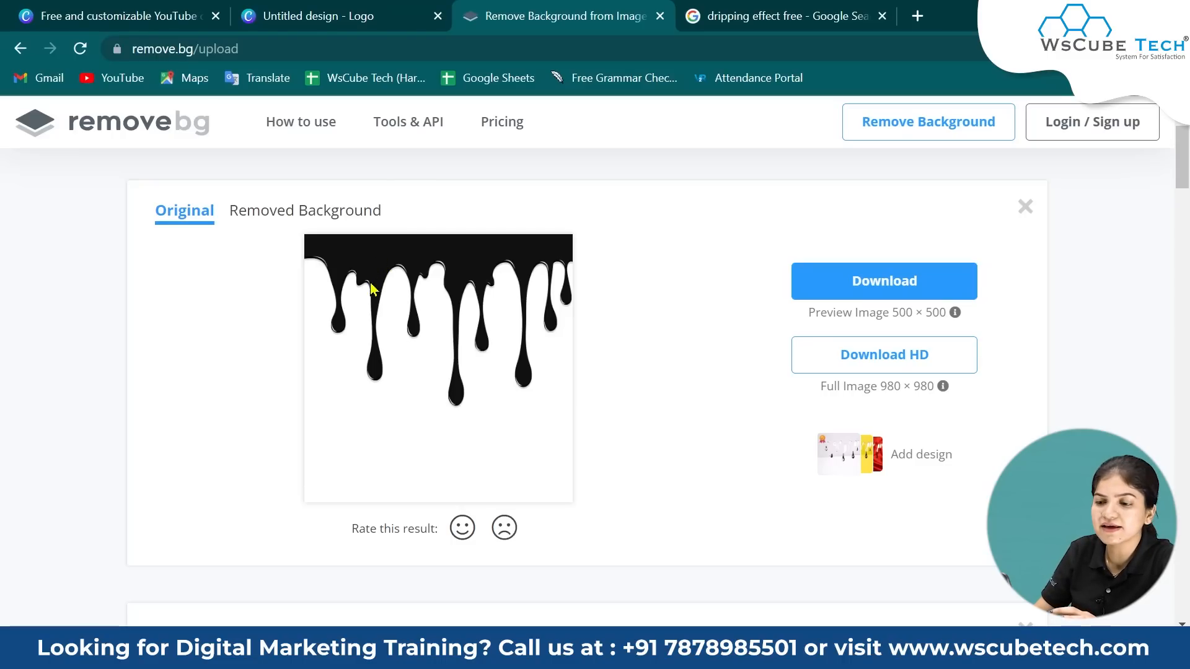
left_click(342, 214)
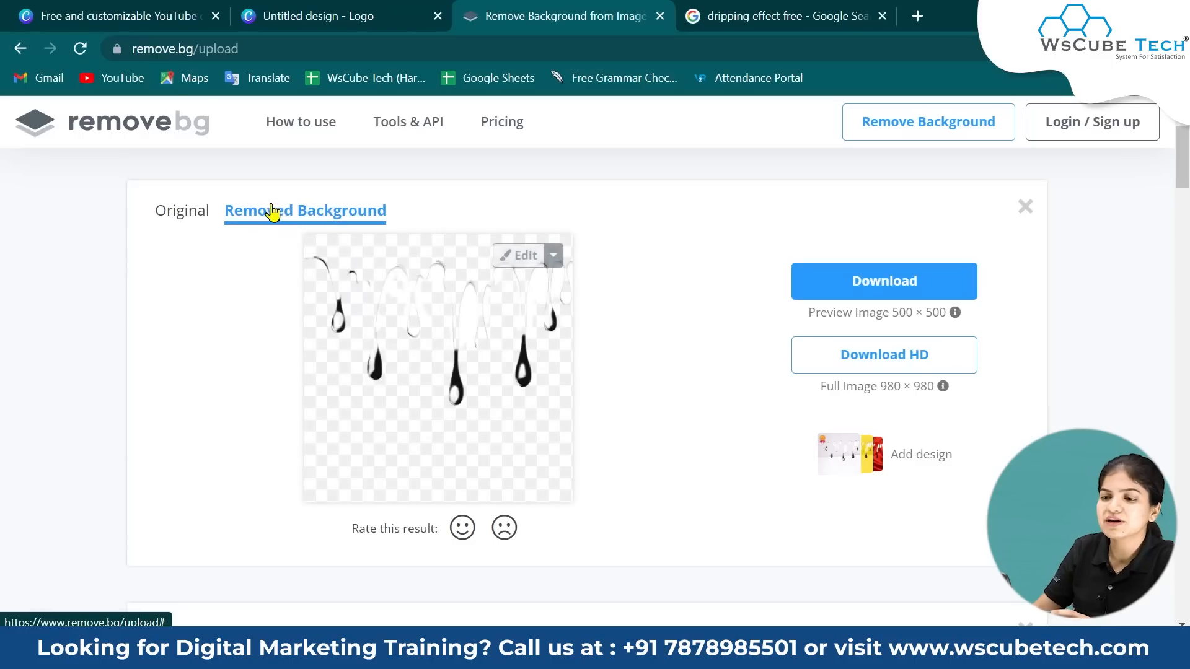
Open the drip picture for editing and restore the white area beneath the drips with a large Restore brush
left_click(520, 261)
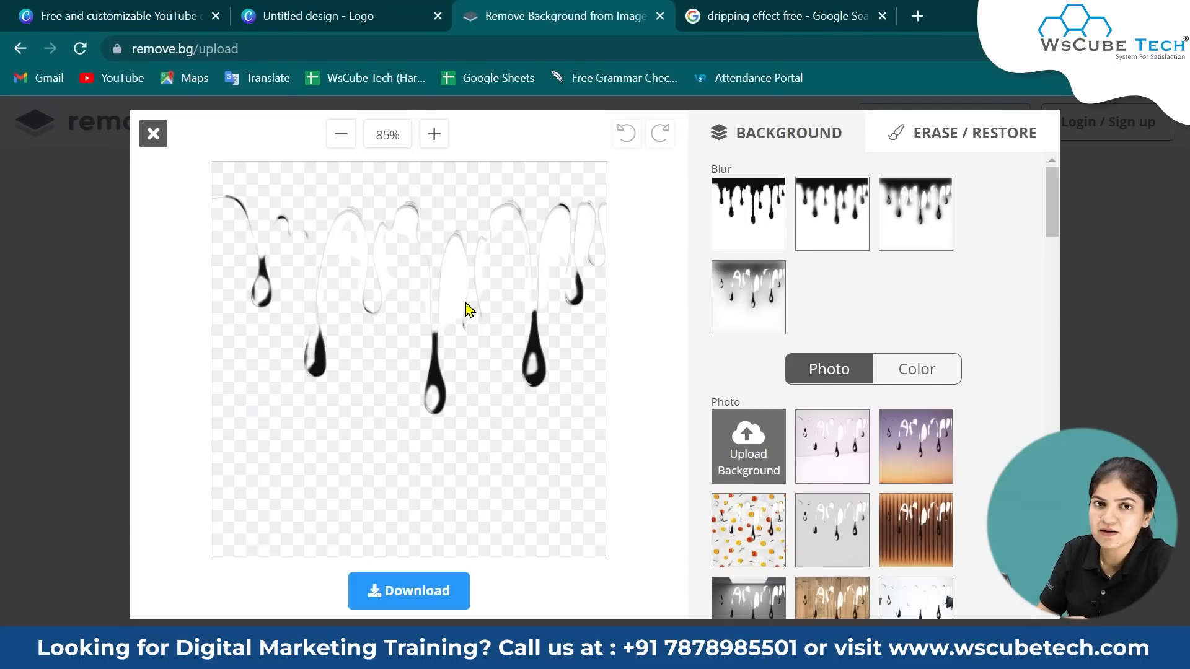
left_click(940, 138)
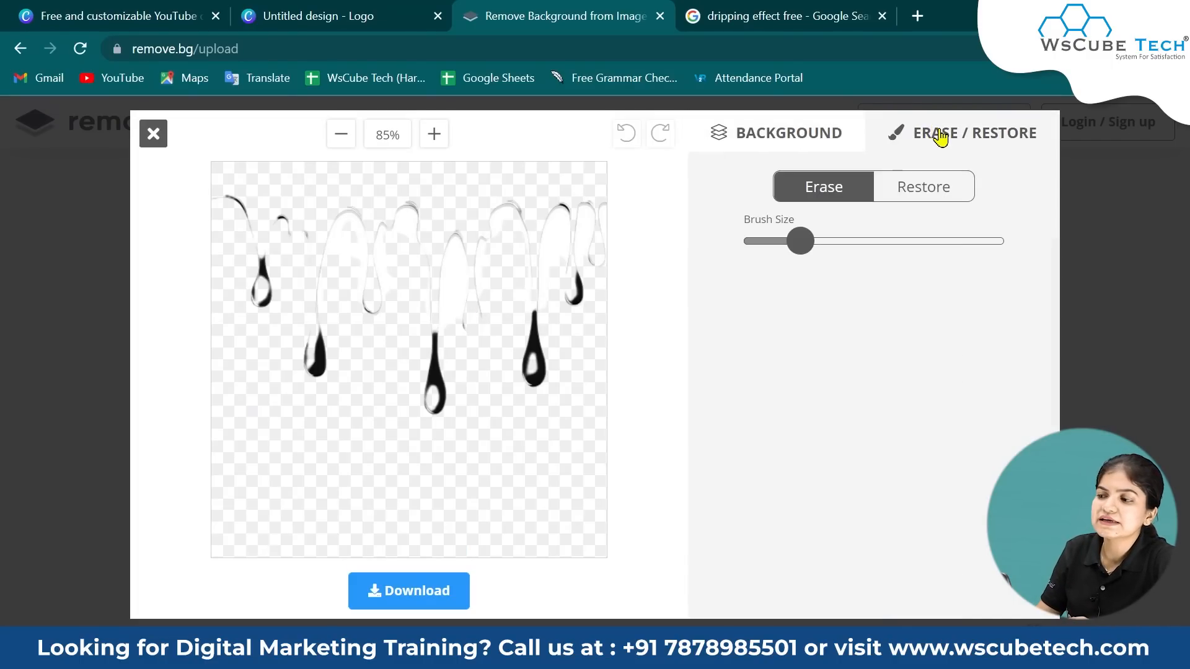
left_click(924, 189)
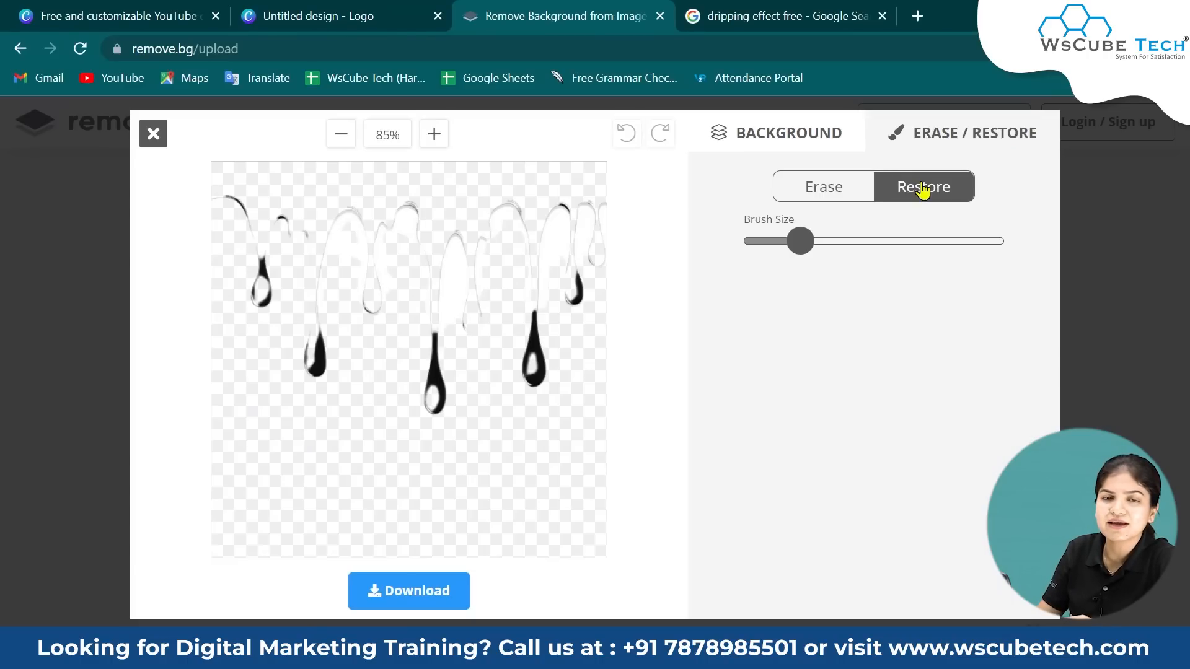
left_click_drag(802, 242, 978, 243)
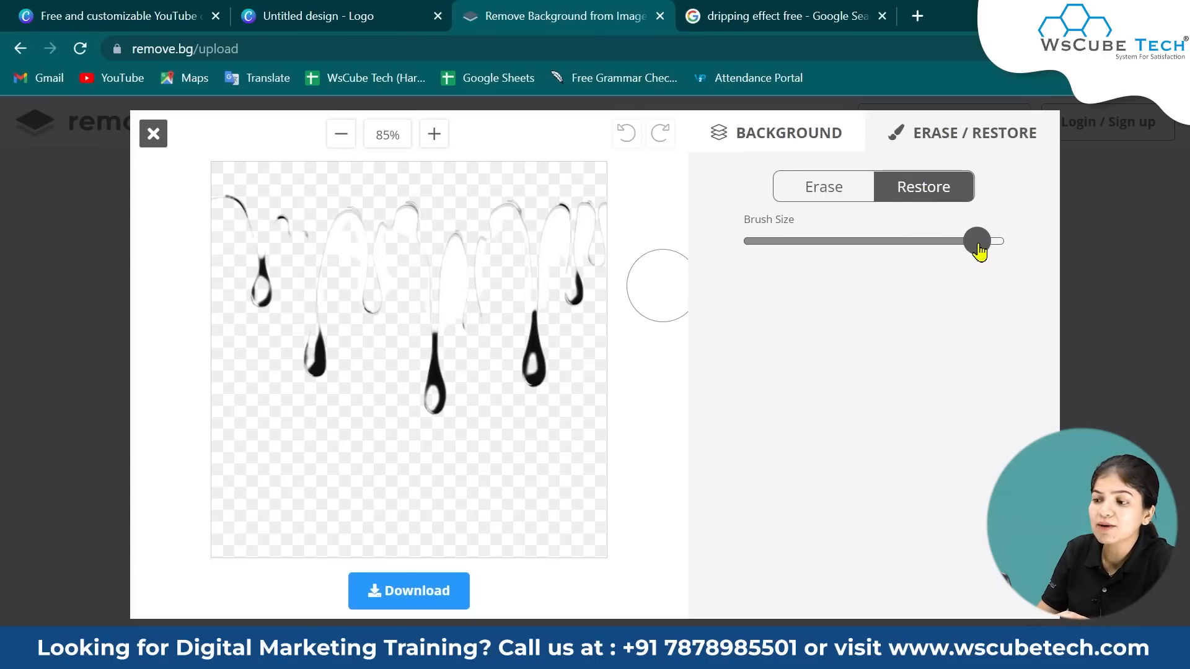
mouse_move(467, 491)
left_mouse_down()
mouse_move(566, 452)
mouse_move(550, 569)
mouse_move(582, 575)
mouse_move(588, 503)
mouse_move(400, 547)
mouse_move(459, 516)
mouse_move(444, 493)
mouse_move(414, 494)
mouse_move(412, 476)
mouse_move(363, 485)
mouse_move(362, 532)
mouse_move(278, 532)
mouse_move(235, 487)
mouse_move(209, 349)
mouse_move(229, 426)
mouse_move(246, 376)
mouse_move(259, 445)
mouse_move(299, 457)
mouse_move(280, 426)
mouse_move(294, 459)
mouse_move(318, 469)
mouse_move(368, 409)
mouse_move(371, 332)
left_mouse_up()
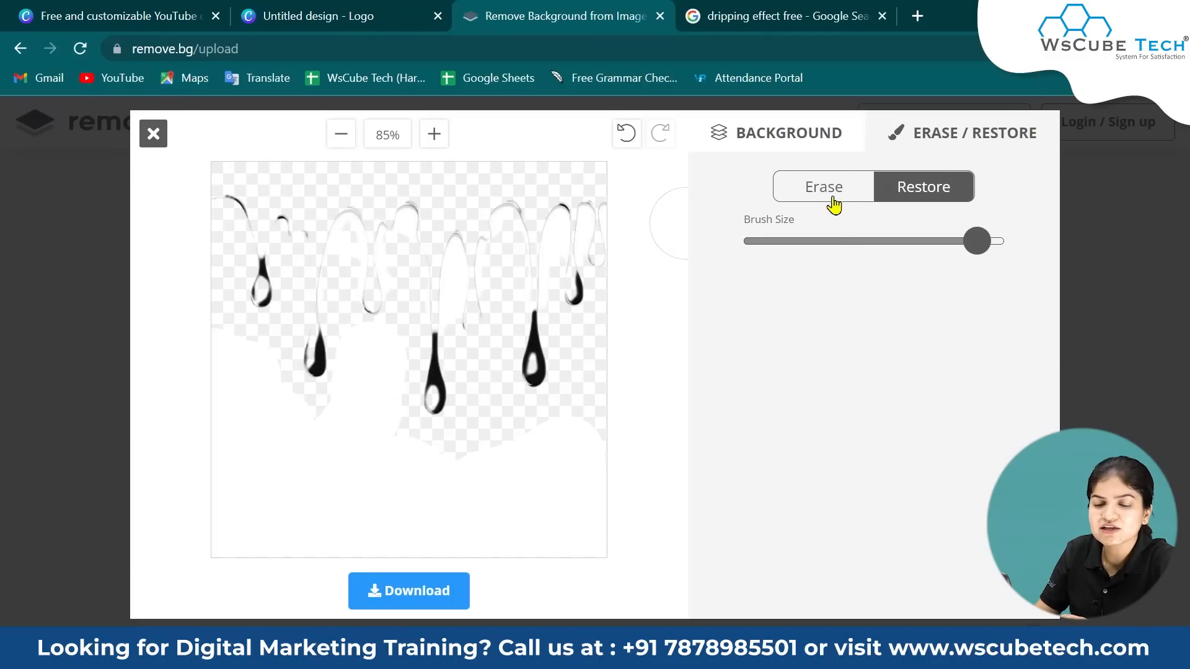
Erase the white highlights inside the black drops with a smaller Erase brush
left_click_drag(978, 244, 877, 241)
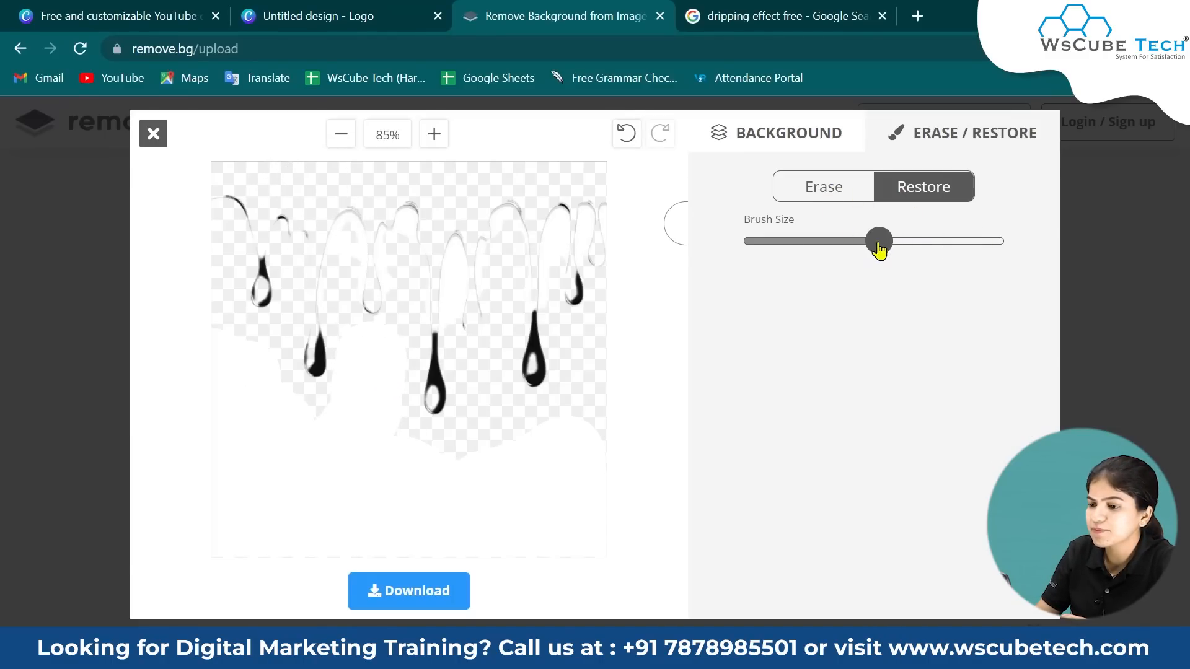
left_click(847, 186)
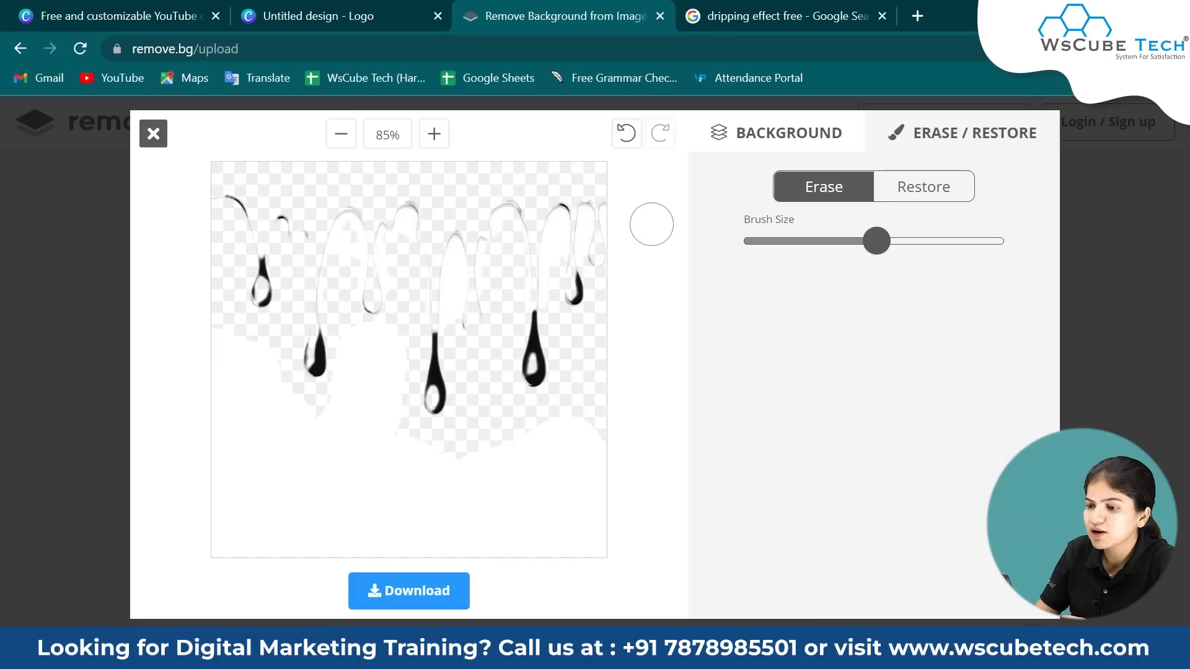
left_click_drag(870, 251, 781, 241)
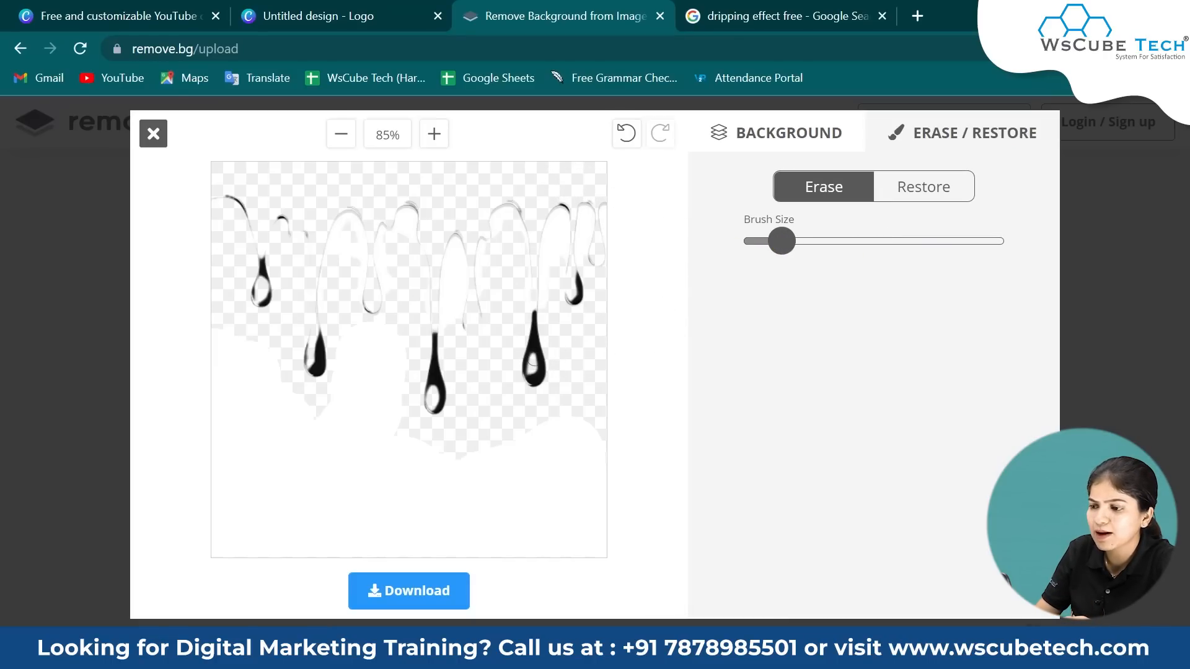
left_click_drag(533, 357, 533, 367)
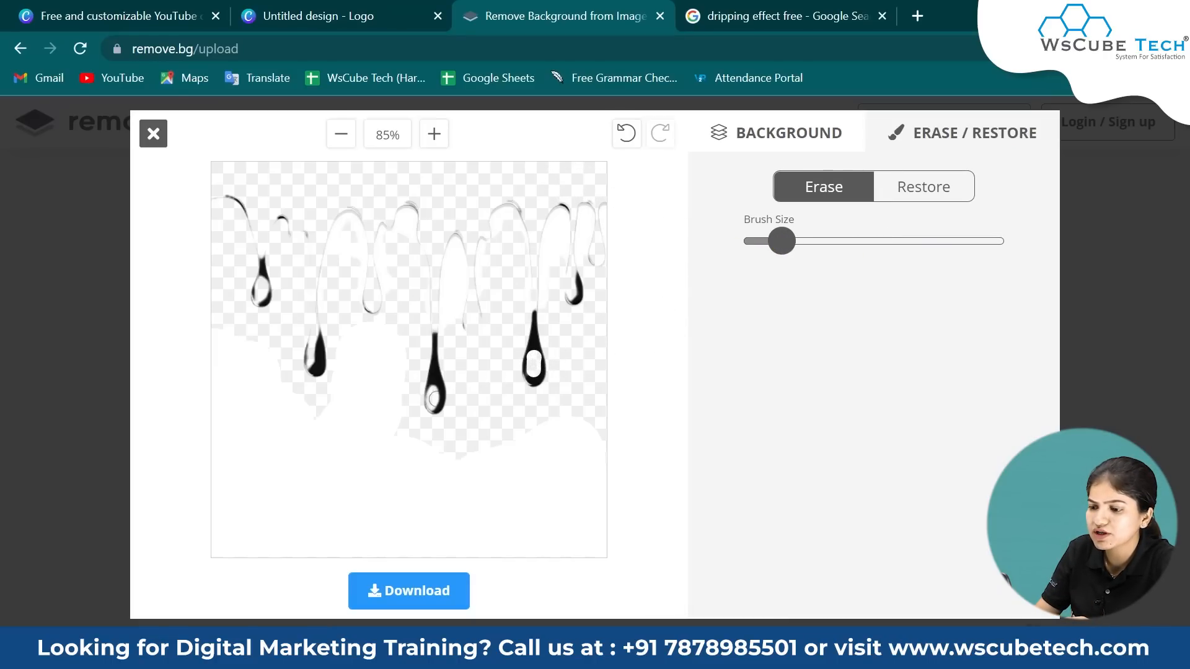
left_click_drag(435, 398, 433, 389)
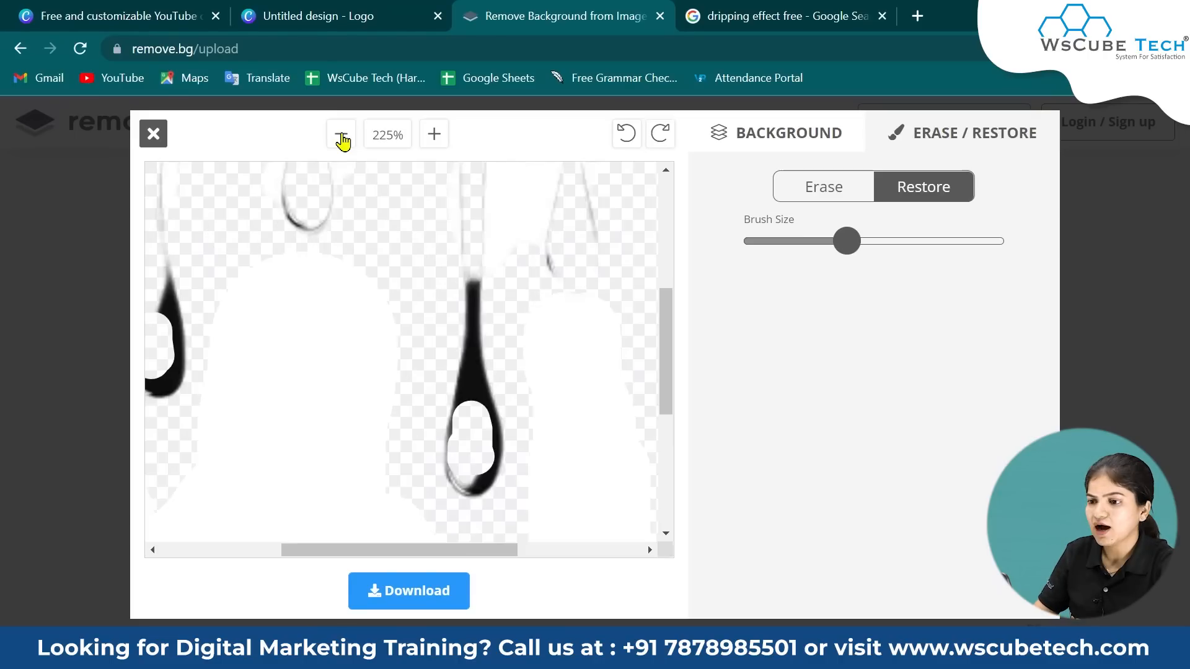
Restore more white background around the drips and erase the black paint from the drips in the picture's left half
left_click(340, 134)
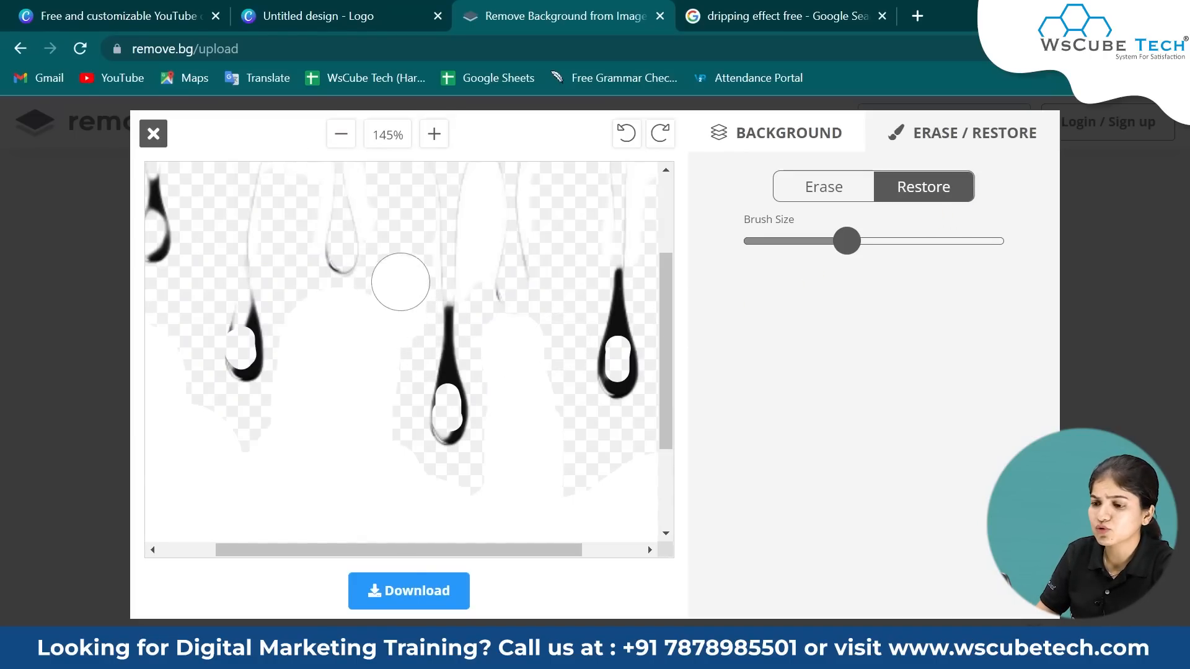
scroll(398, 244, "down", 5)
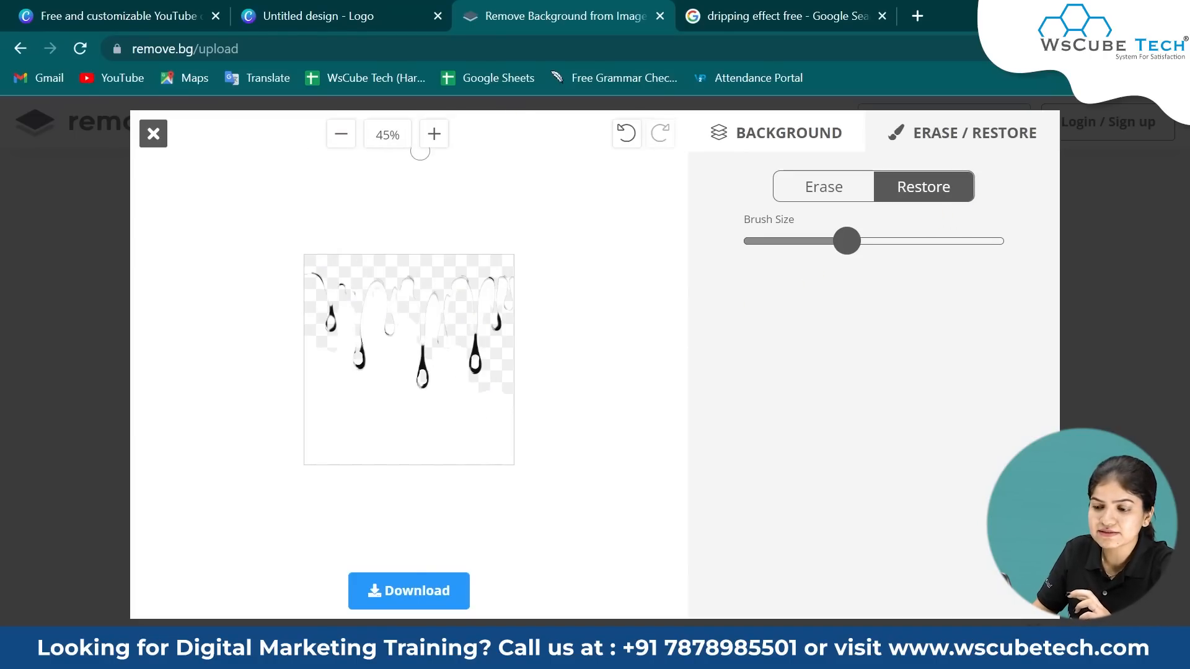
left_click(435, 135)
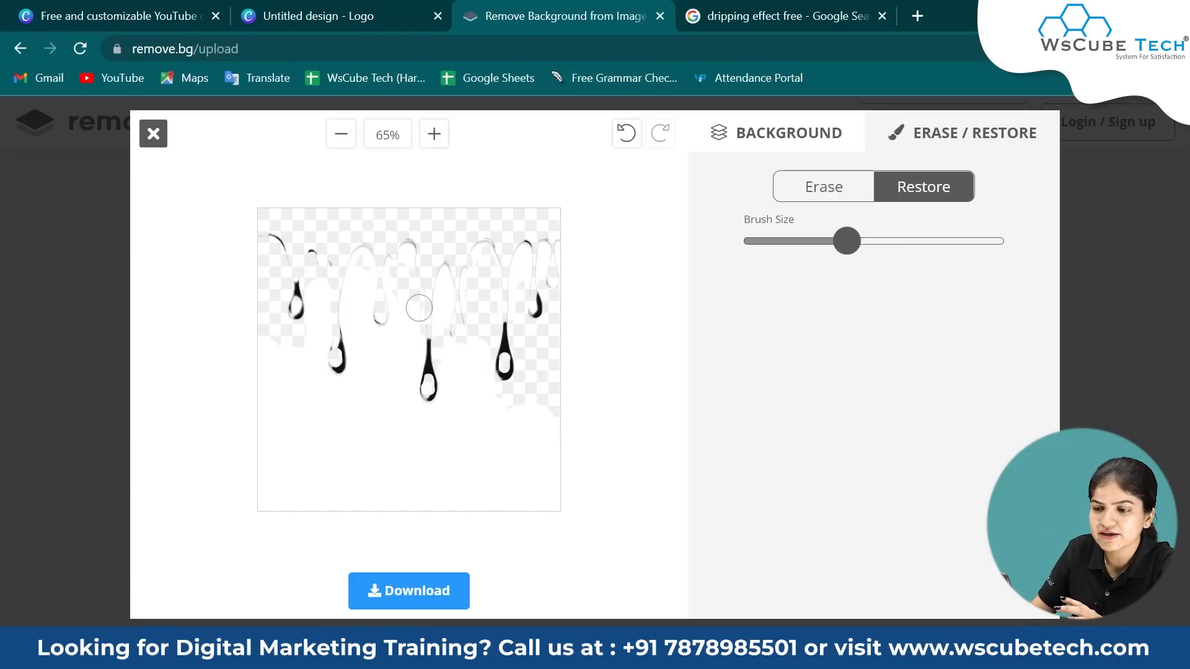
left_click(435, 136)
left_click(435, 135)
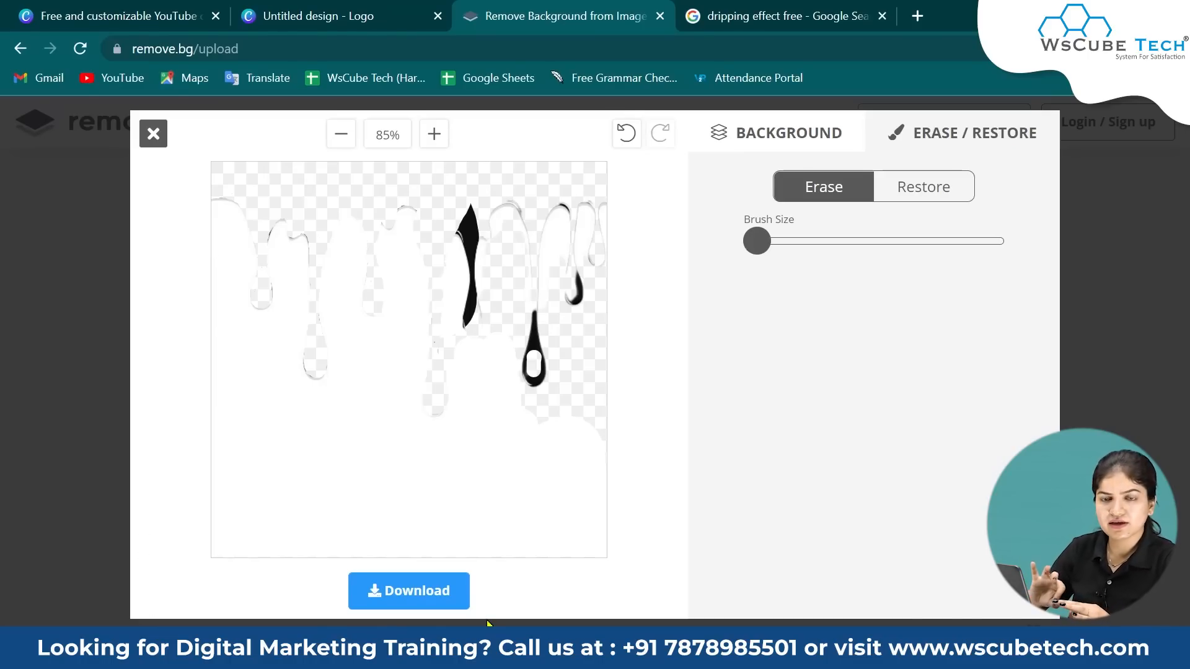
Download the edited drip image and place it over the lower part of the apple in the Canva design
left_click(452, 605)
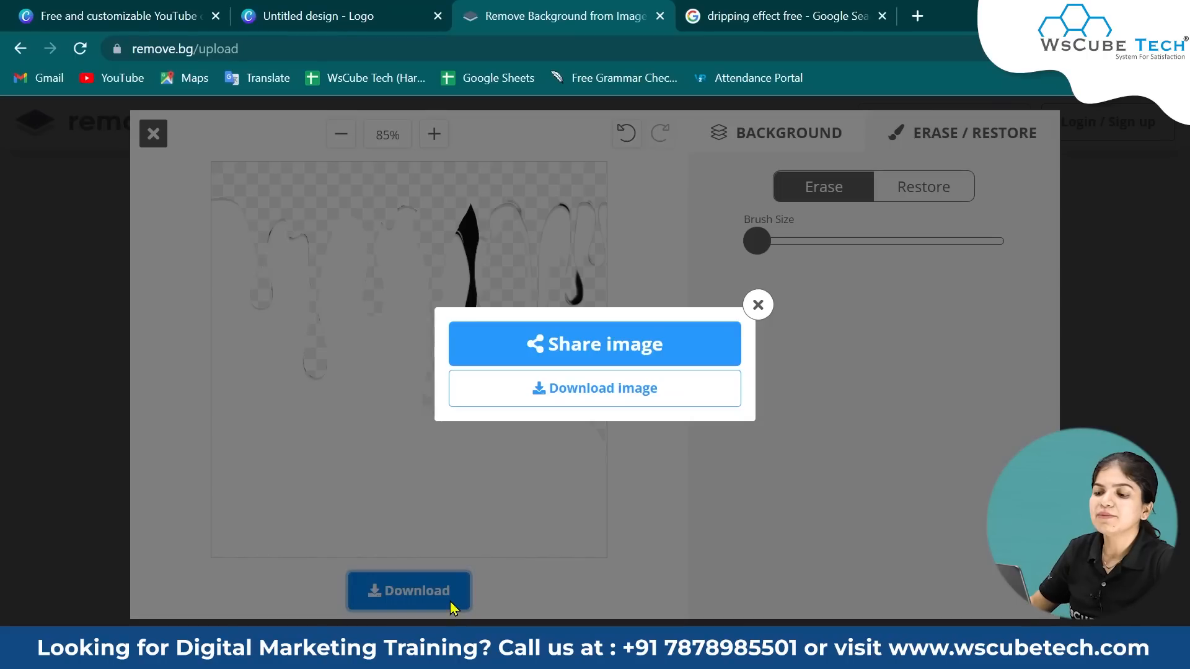
left_click(602, 399)
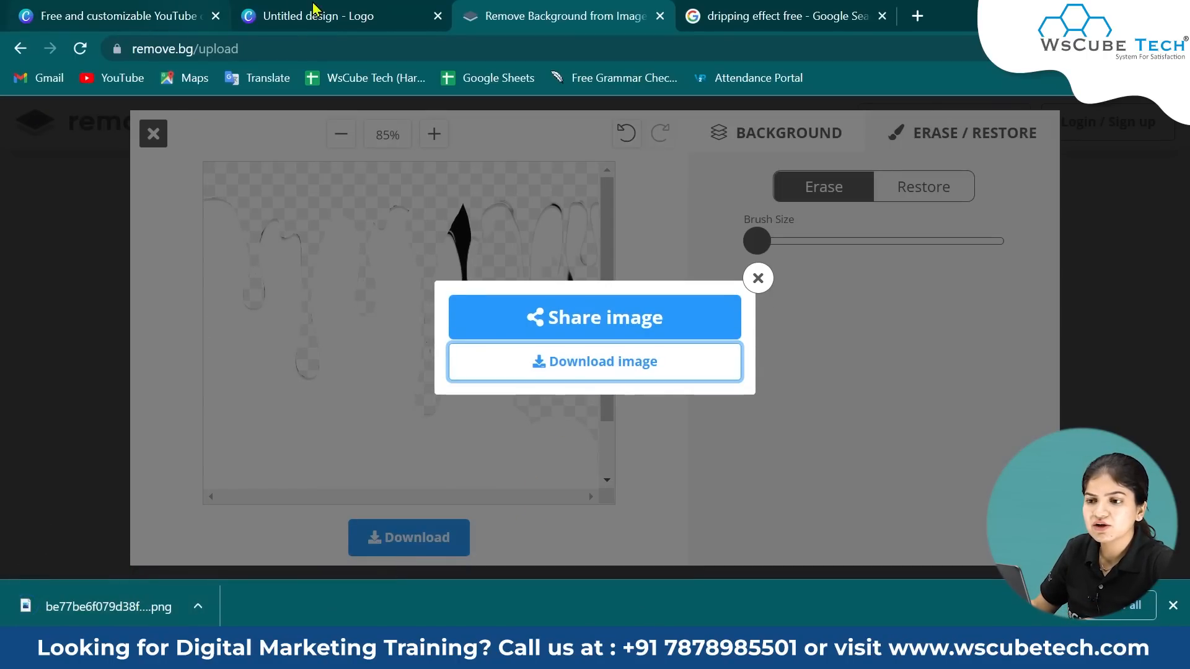
left_click(313, 15)
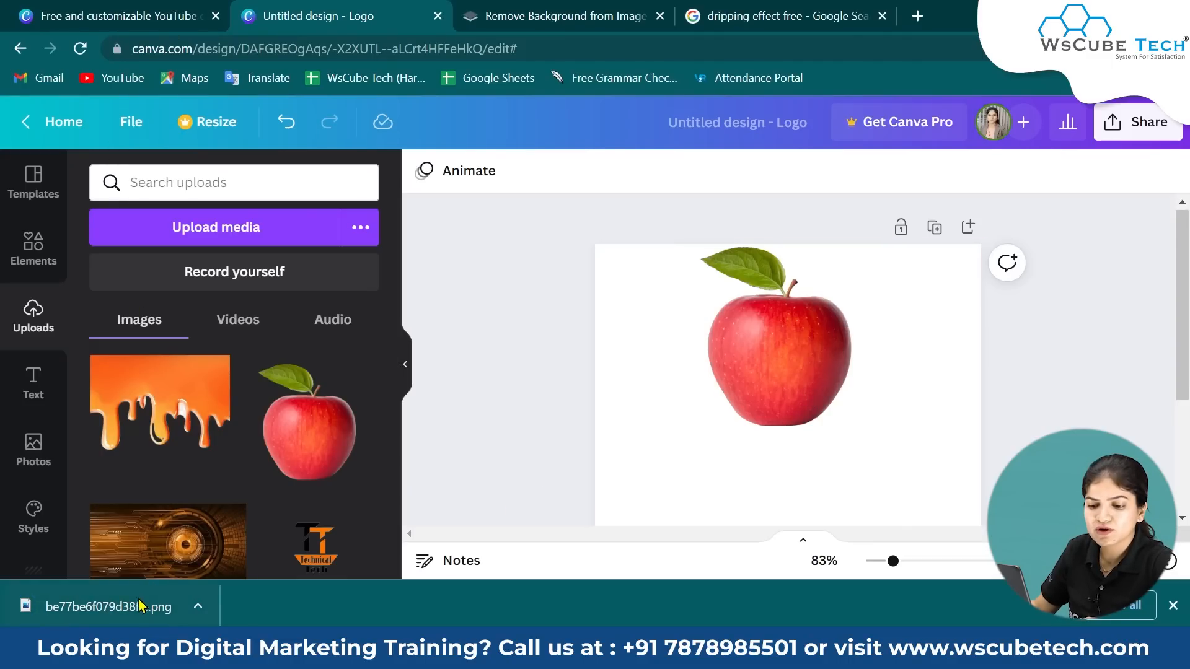
left_click_drag(135, 609, 752, 435)
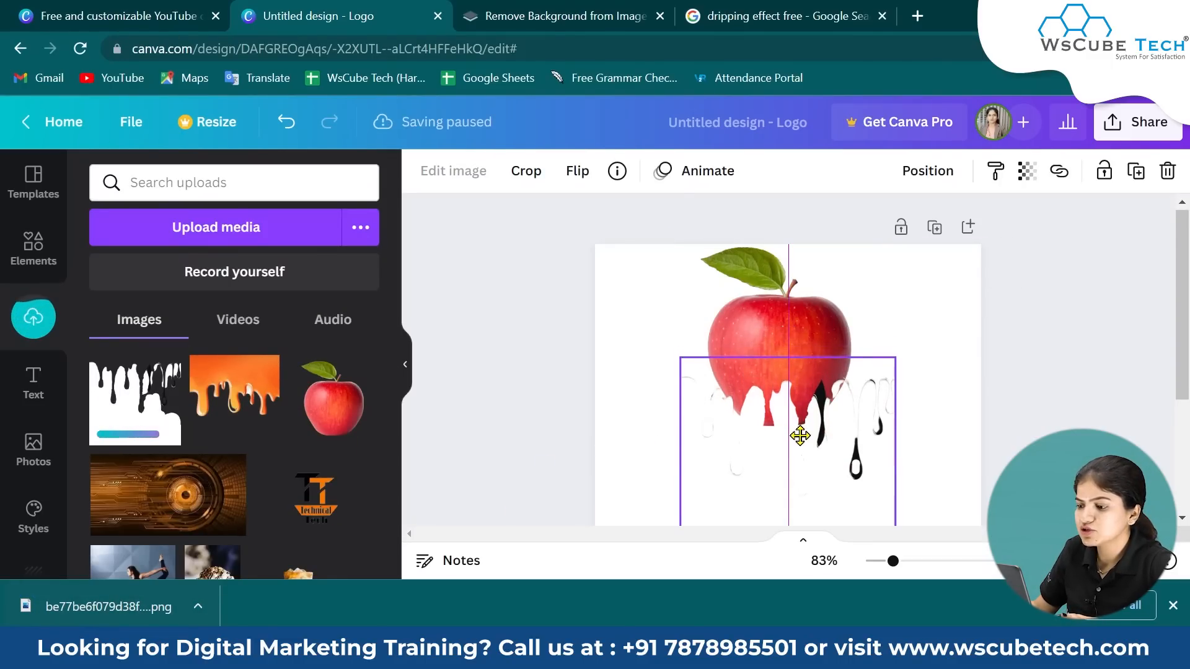
left_click_drag(800, 436, 838, 436)
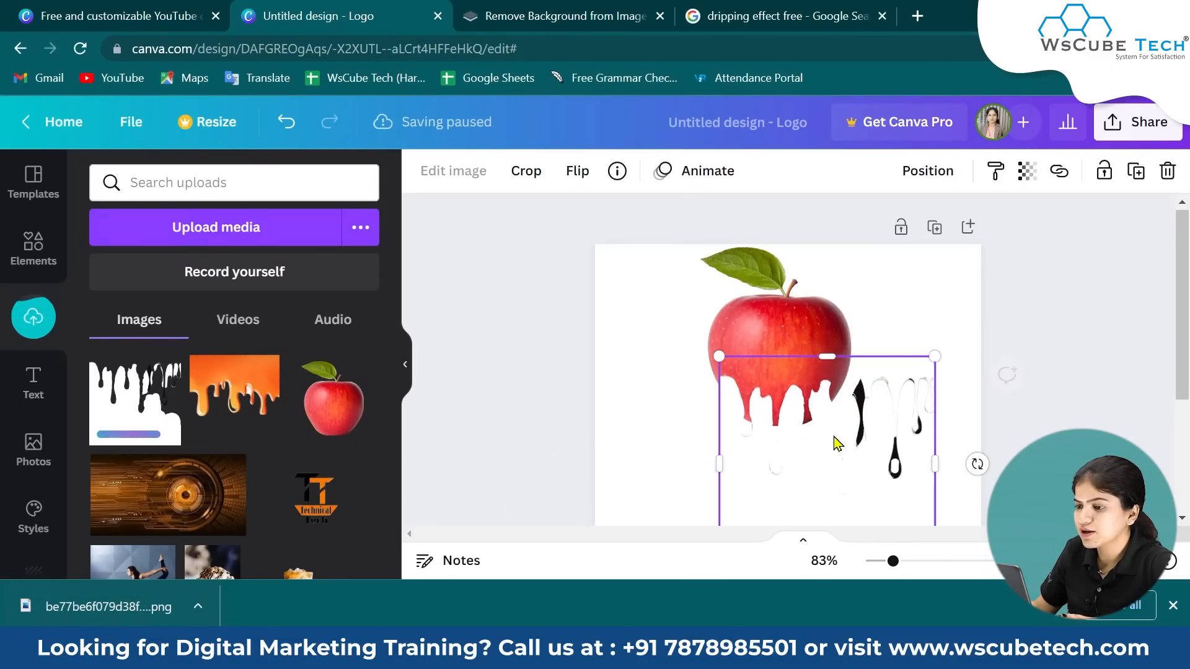
Crop the drip image to its left-hand drips and fit it over the lower half of the apple
left_click(525, 185)
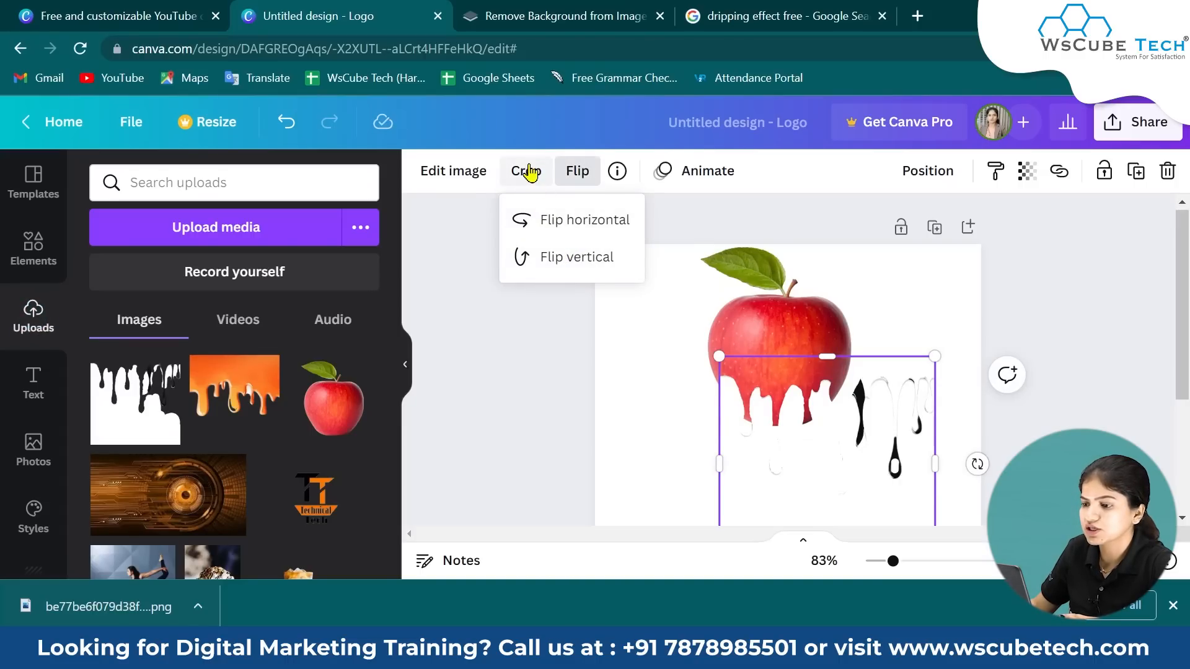
left_click(527, 173)
left_click_drag(934, 356, 830, 352)
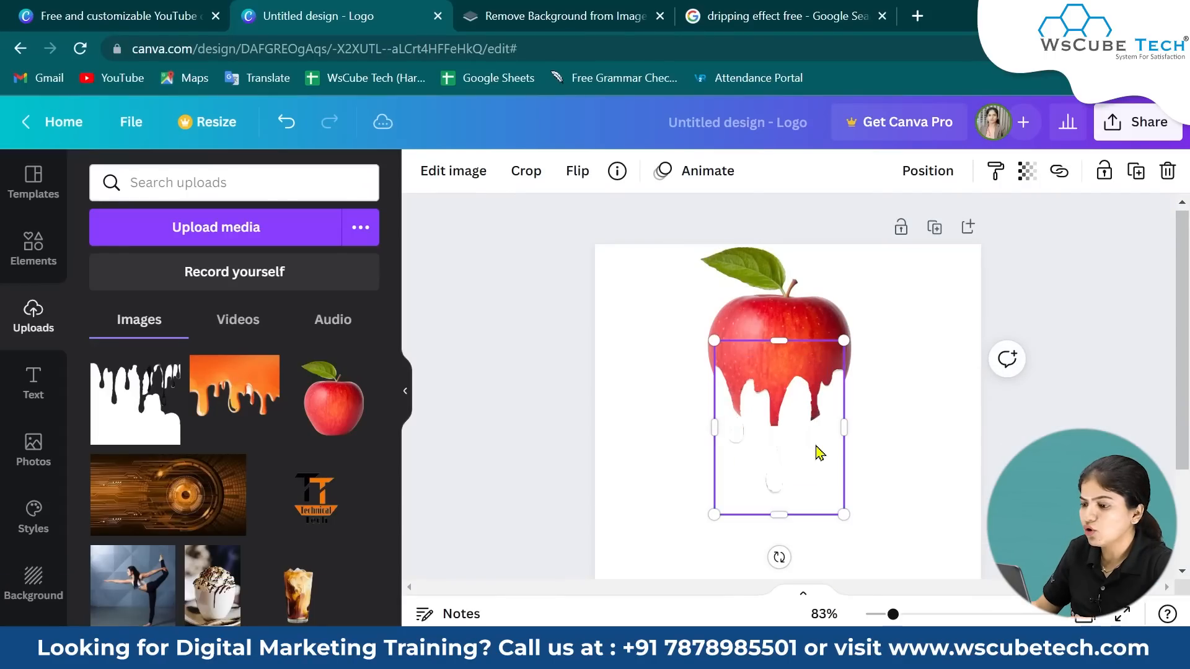
left_click(804, 329)
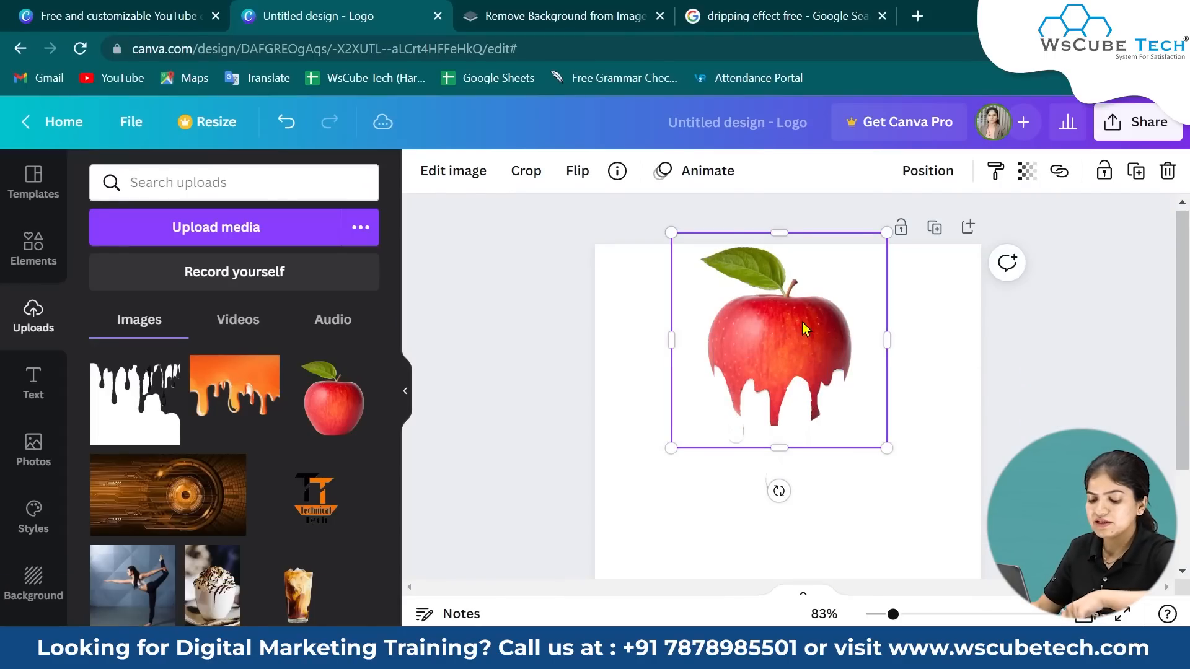
left_click(937, 500)
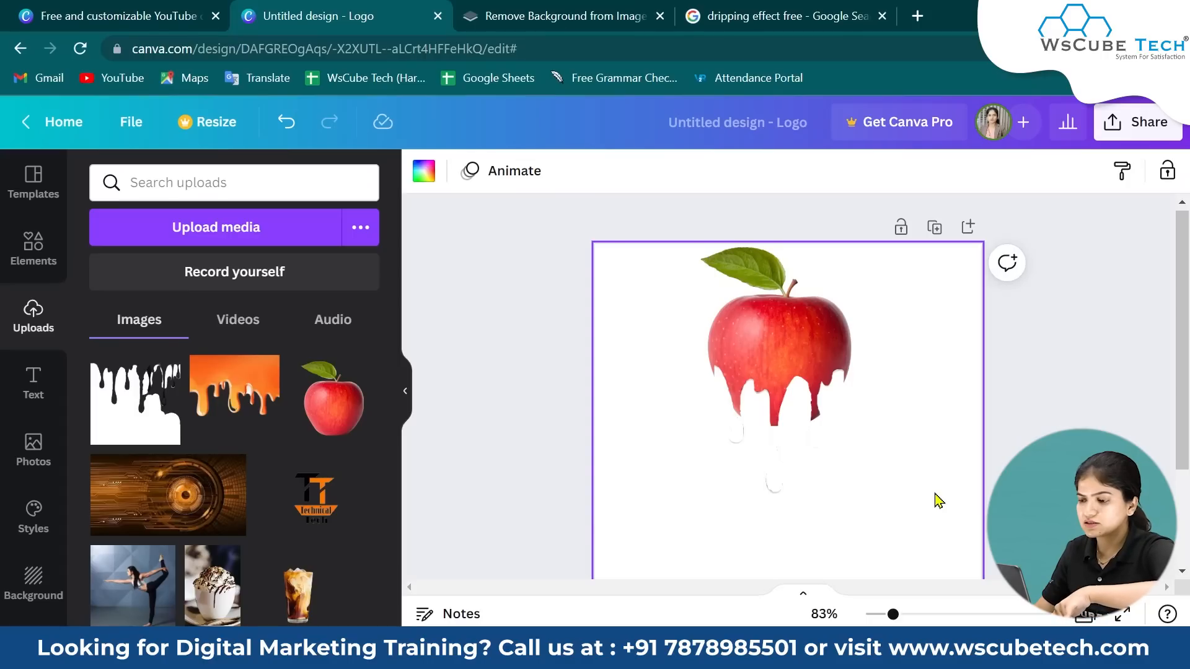
Resize the cropped drip image and centre it on the apple so the drips start near the apple's top
left_click_drag(775, 454, 779, 401)
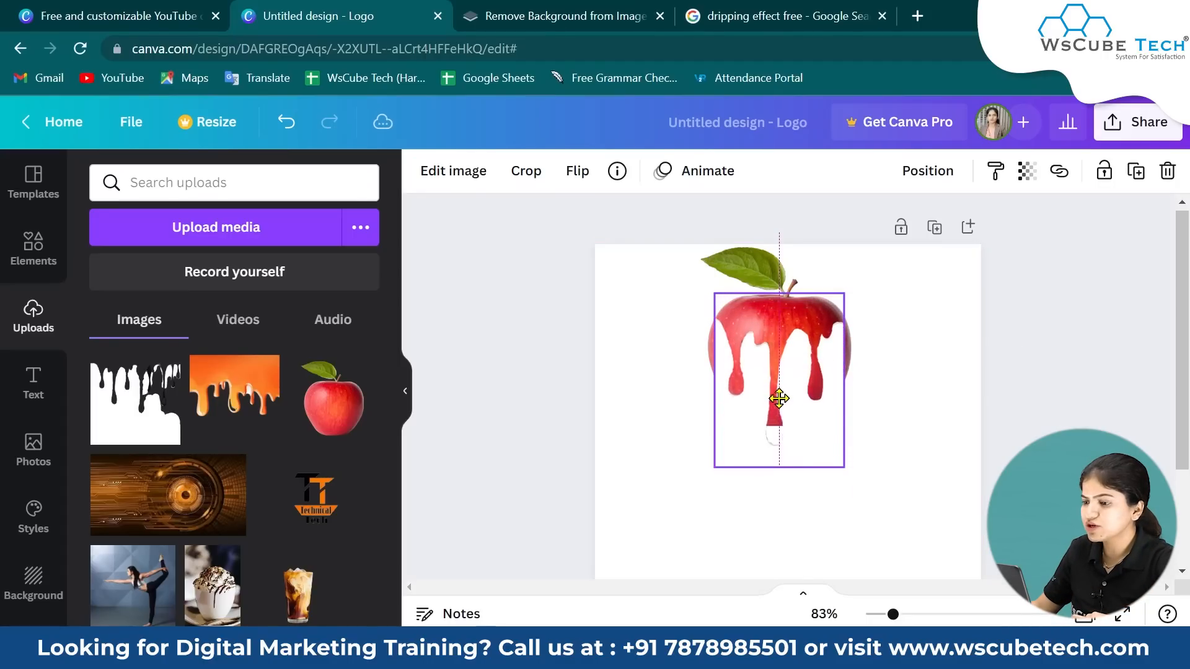
left_click_drag(843, 292, 801, 351)
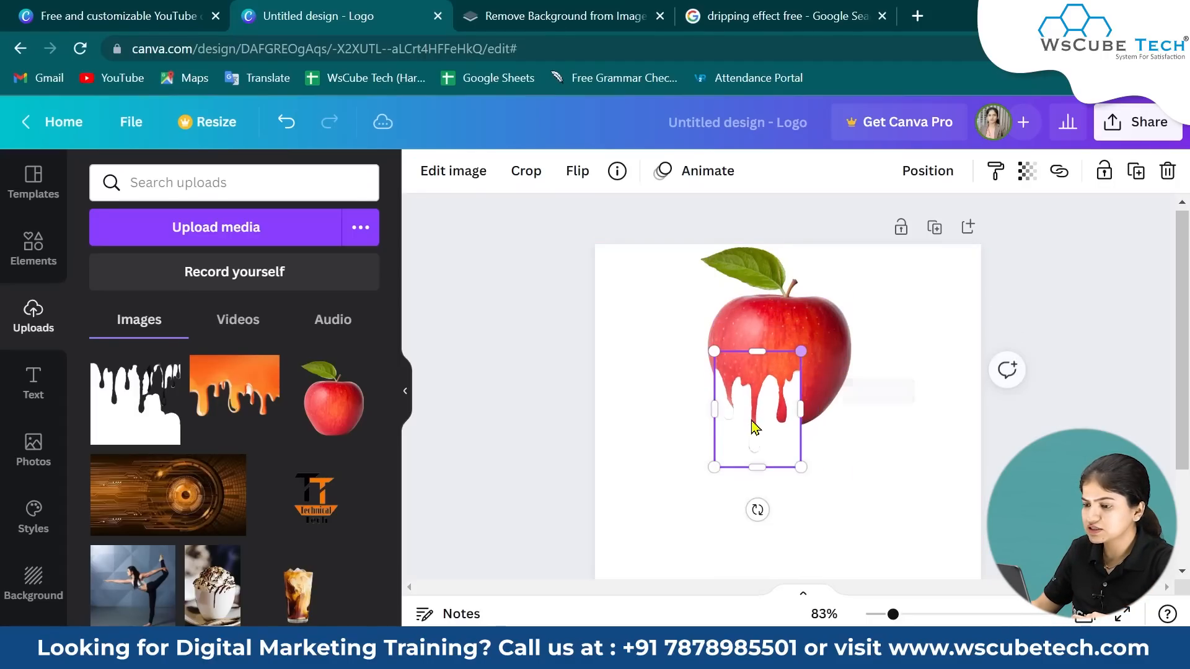
left_click_drag(752, 425, 782, 385)
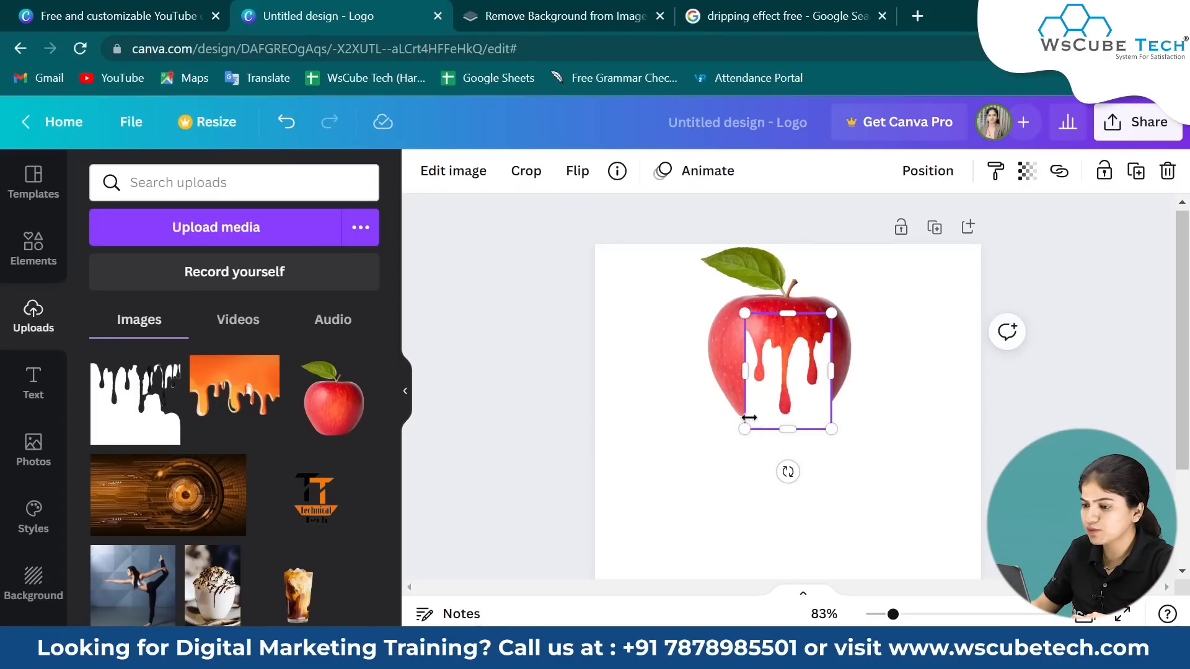
left_click_drag(744, 429, 725, 455)
mouse_move(779, 406)
left_mouse_down()
mouse_move(782, 384)
mouse_move(772, 386)
left_mouse_up()
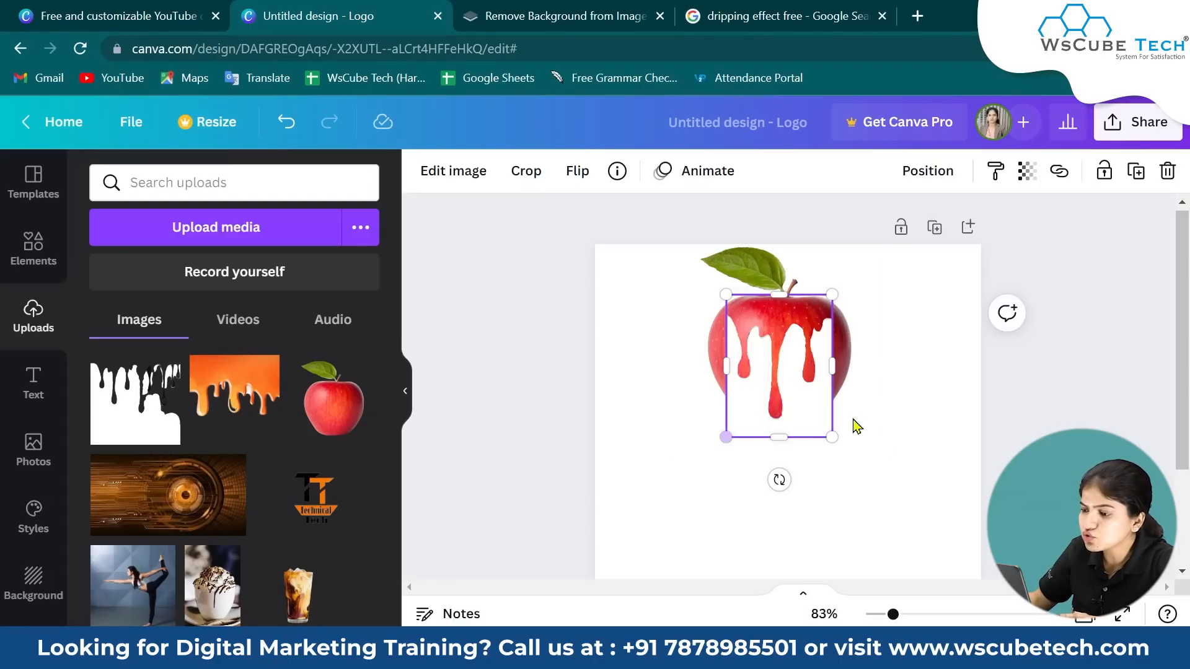
Download the dripping apple design as a PNG and delete the drip image from the page
left_click(919, 473)
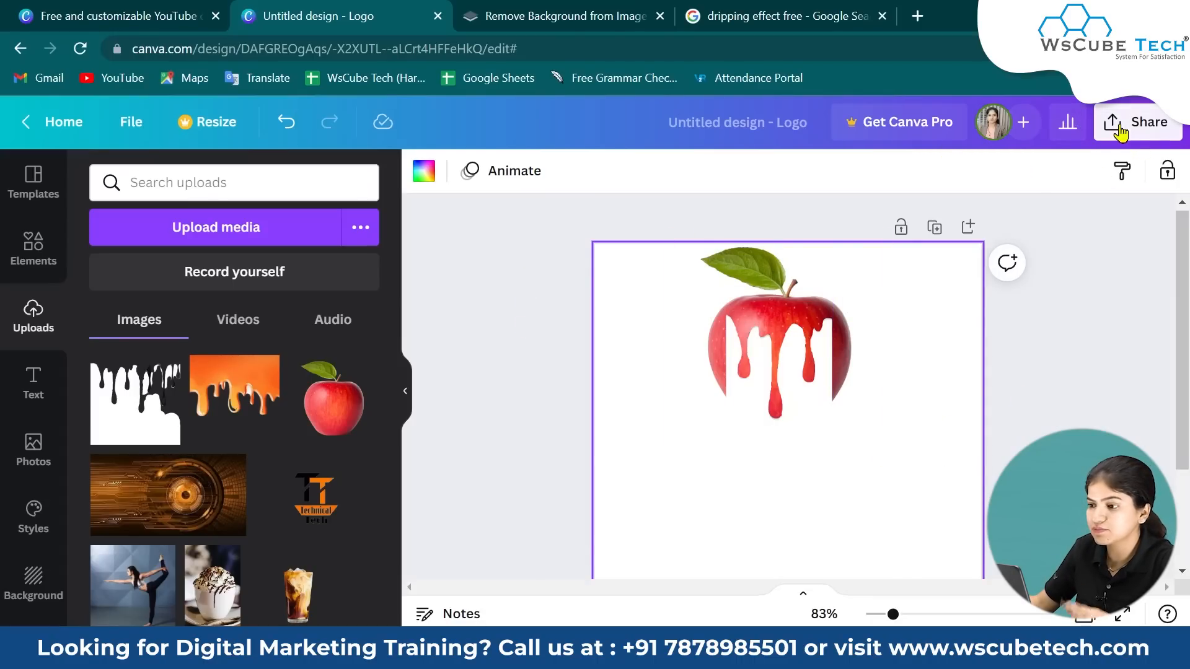
left_click(1100, 122)
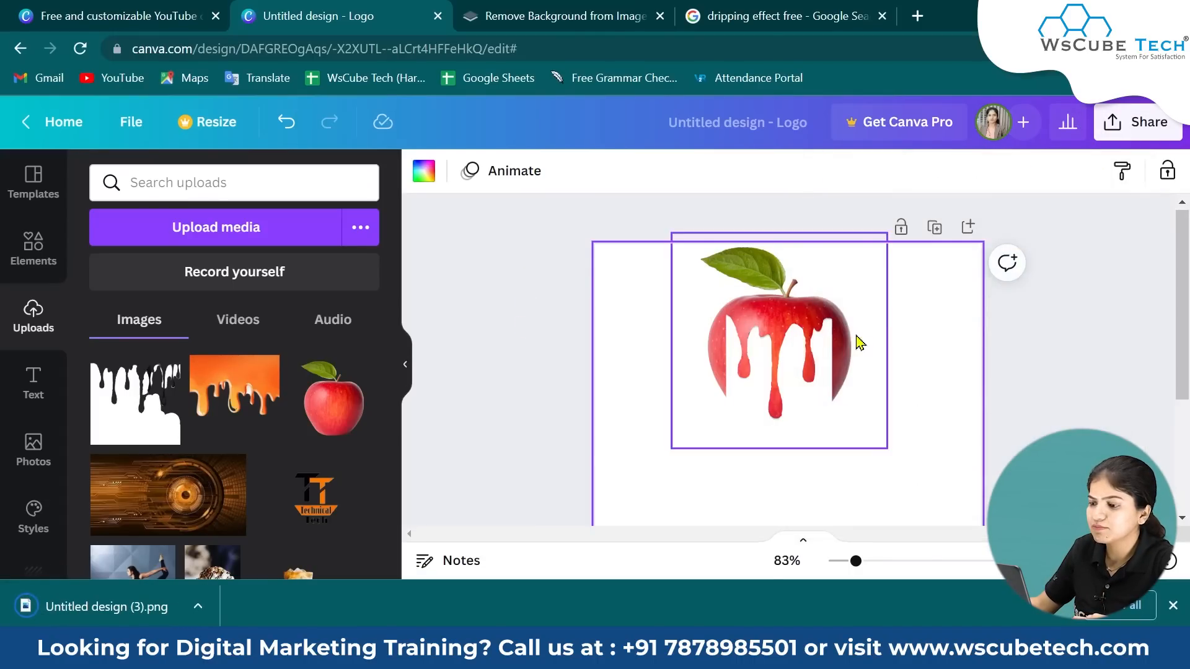
left_click(792, 378)
key("Delete")
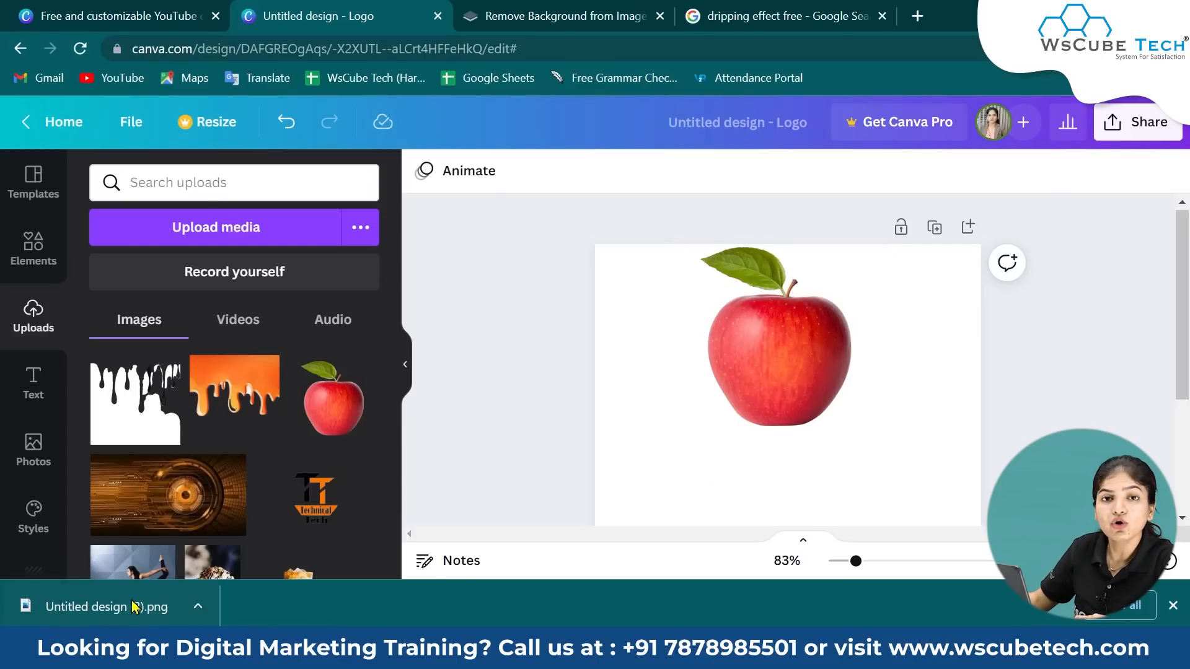
Add the downloaded dripping apple PNG to the page and crop its sides and upper edge to the dripping part
left_click_drag(133, 607, 724, 468)
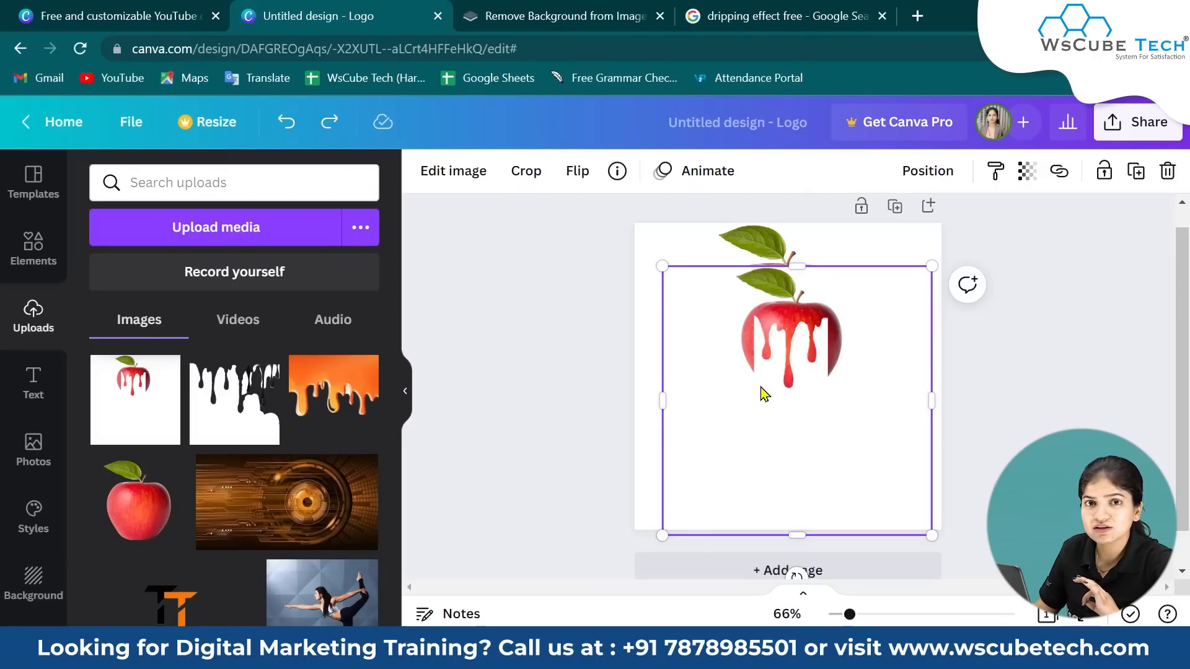
left_click_drag(850, 615, 866, 615)
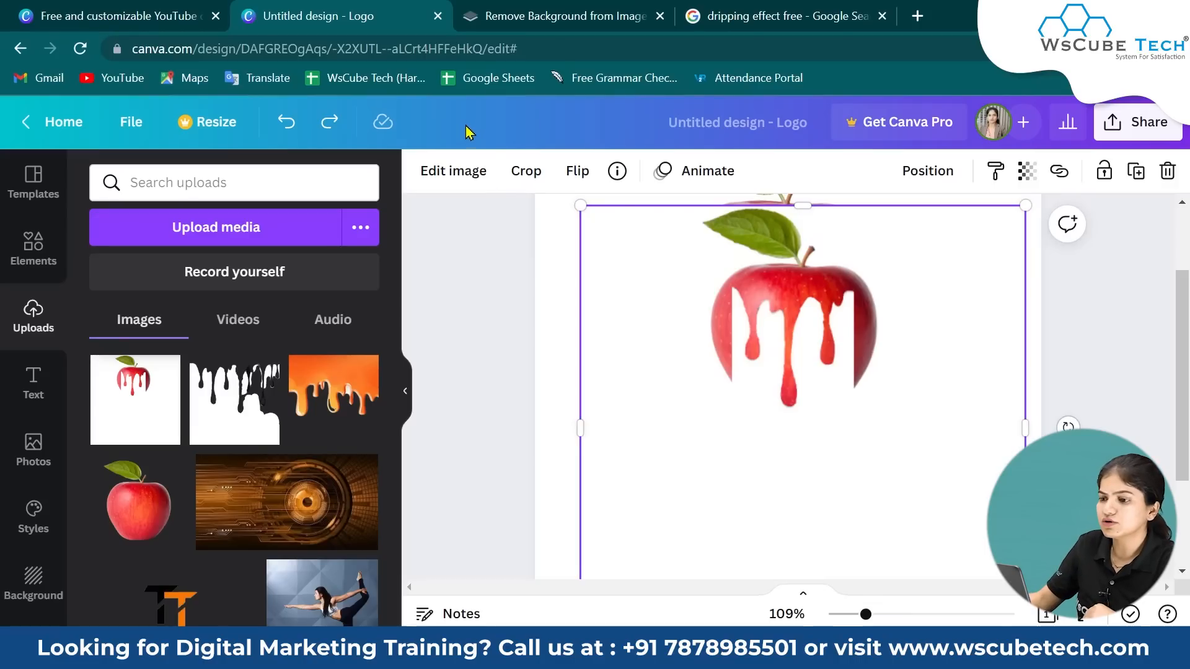
left_click(521, 175)
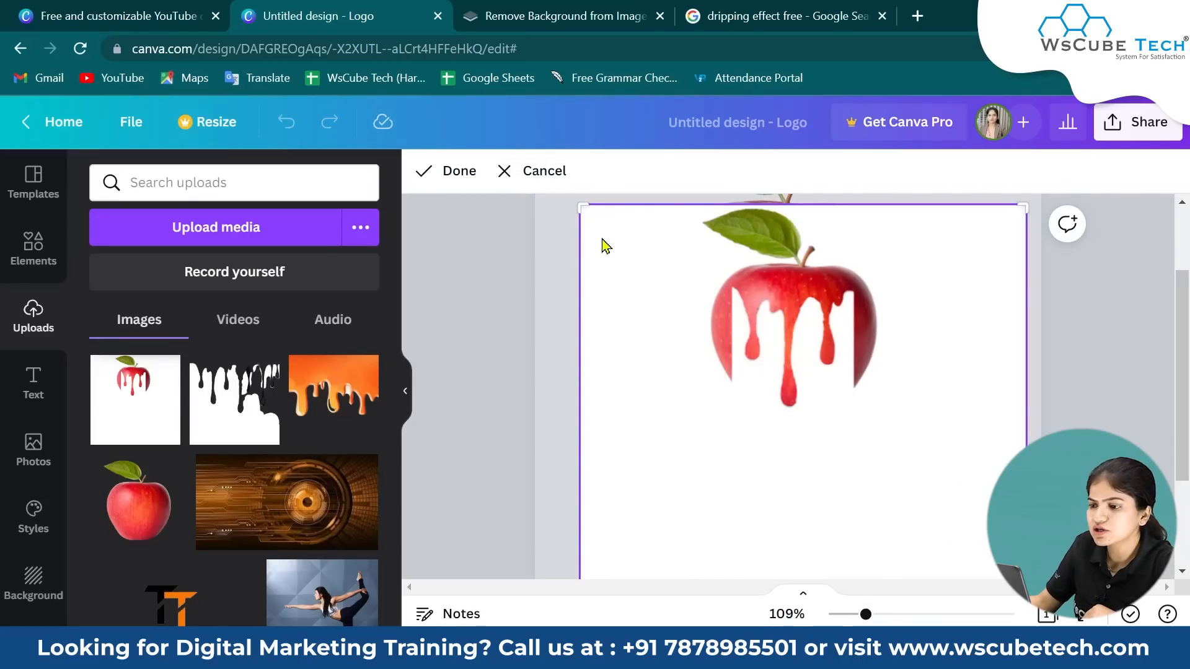
left_click_drag(581, 208, 734, 232)
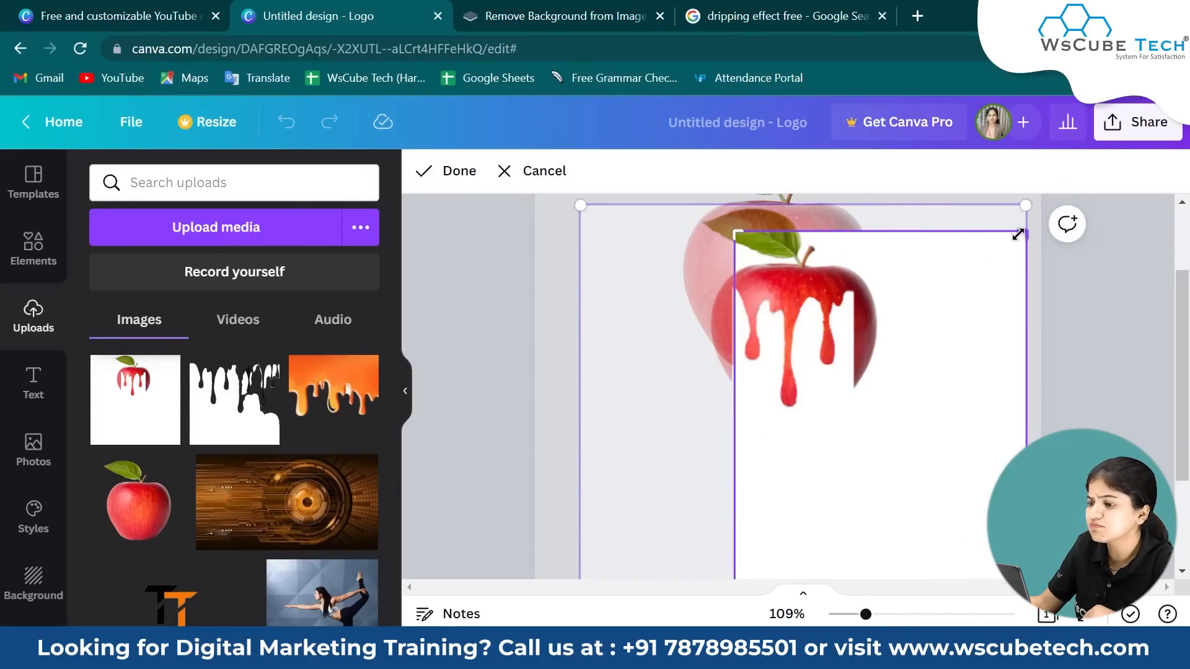
left_click_drag(1017, 234, 848, 237)
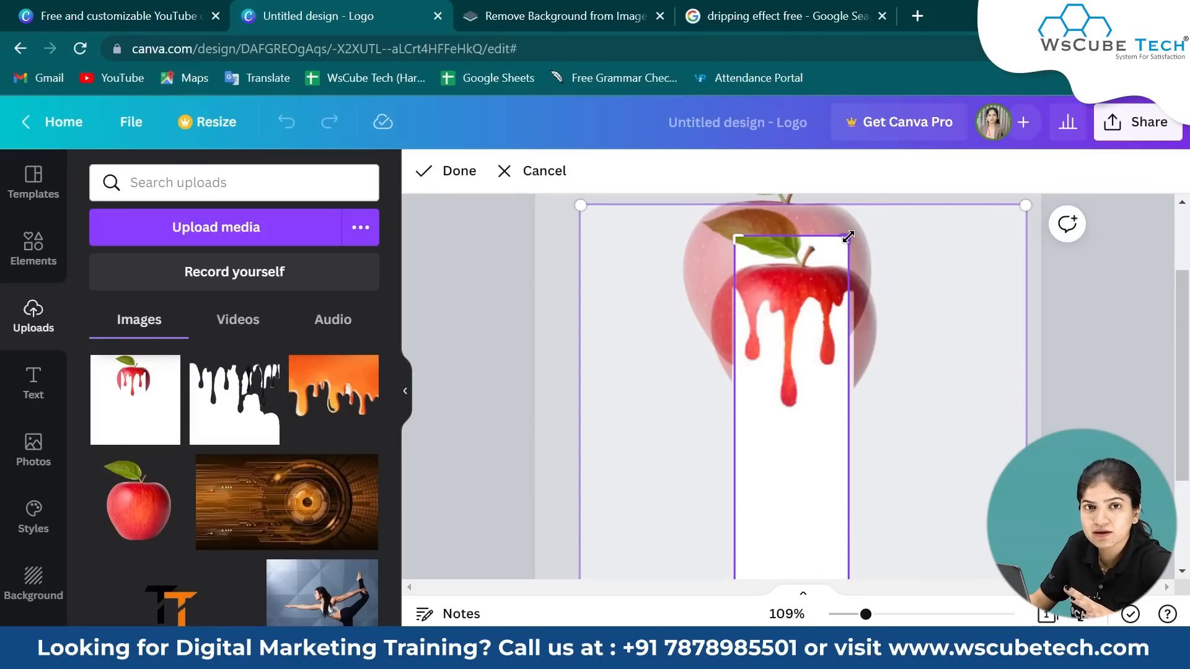